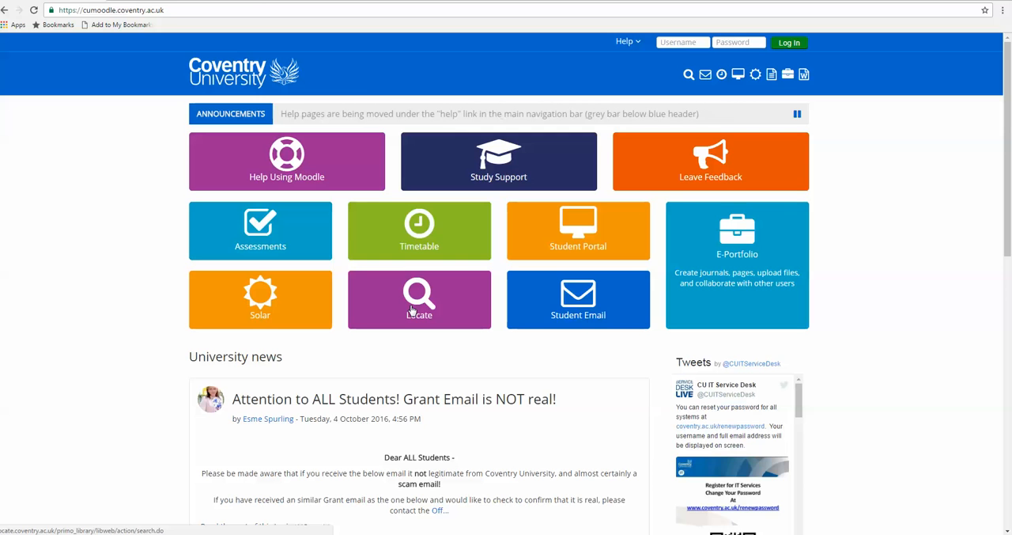
Step: Go to the Locate library catalogue's subject resources and list the databases for Health
left_click(410, 308)
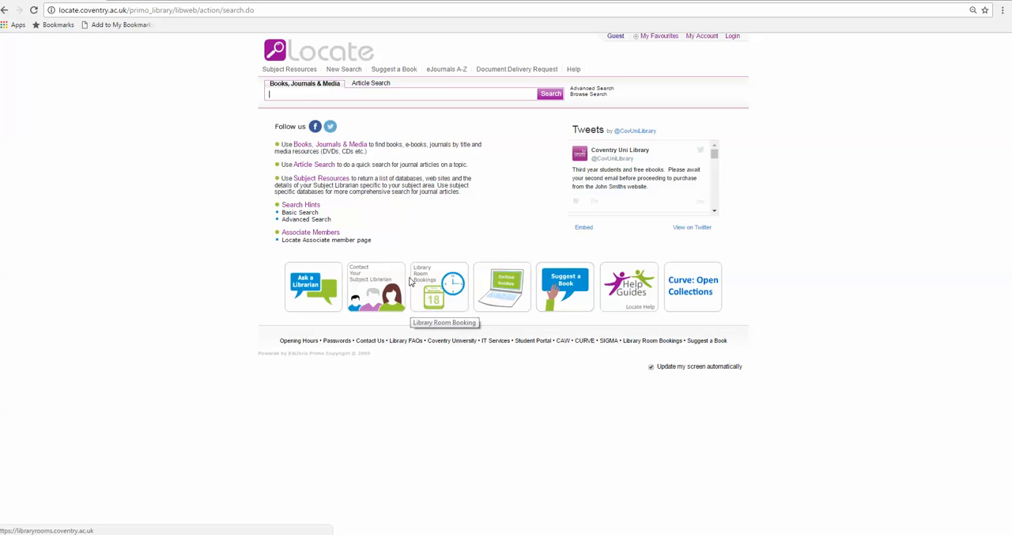
left_click(290, 71)
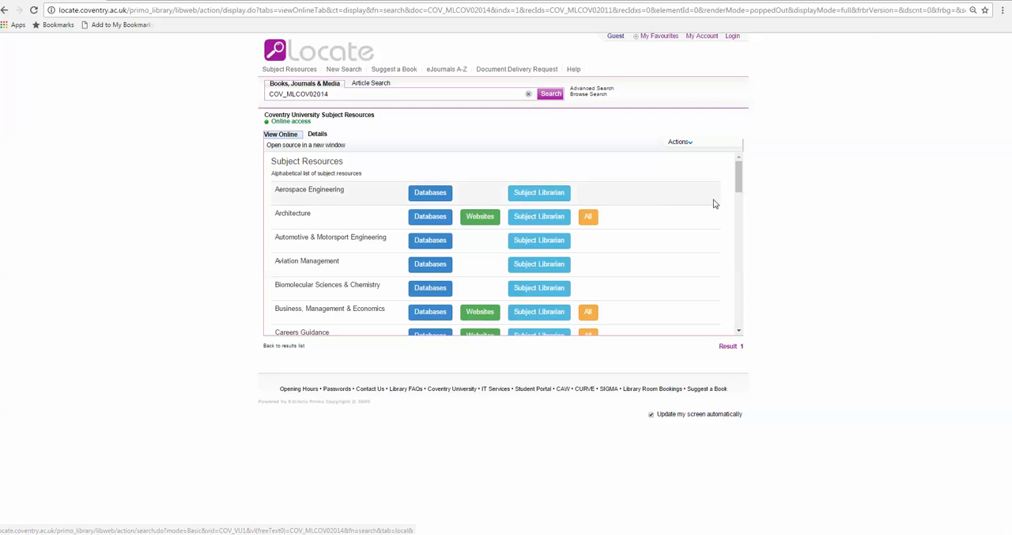
left_click_drag(741, 179, 729, 243)
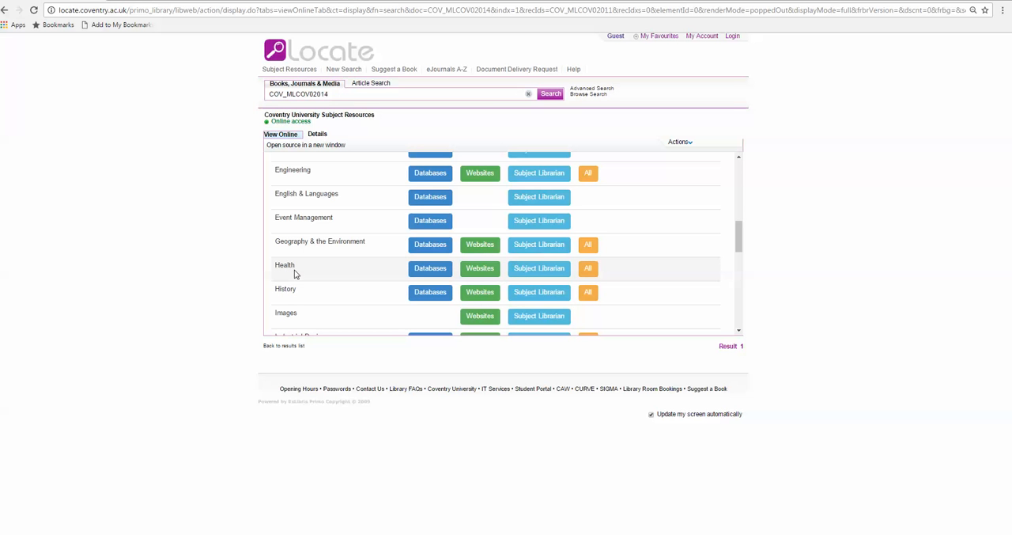
left_click(428, 269)
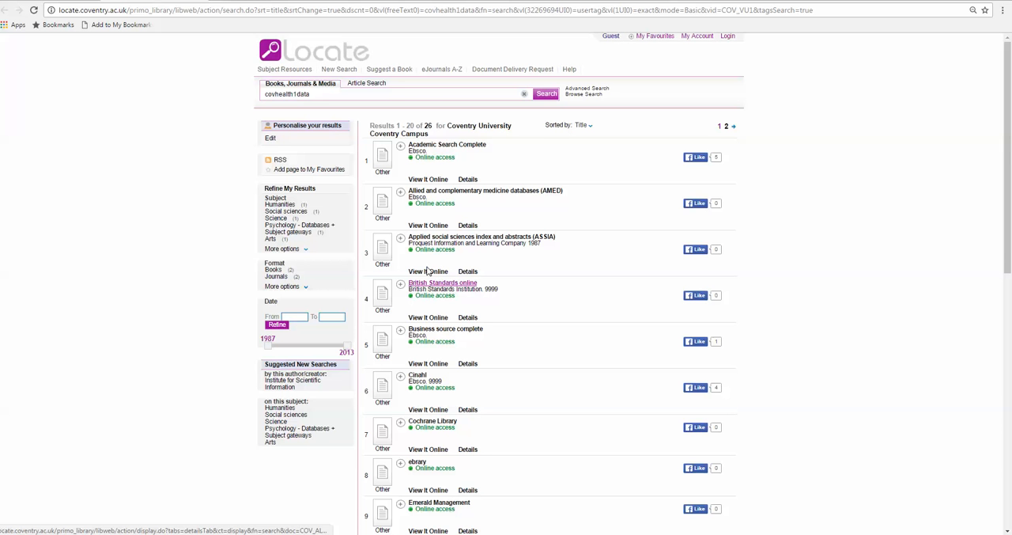
Step: Open the Cinahl database online through its CINAHL (EBSCO) resource link
left_click_drag(1009, 199, 1000, 259)
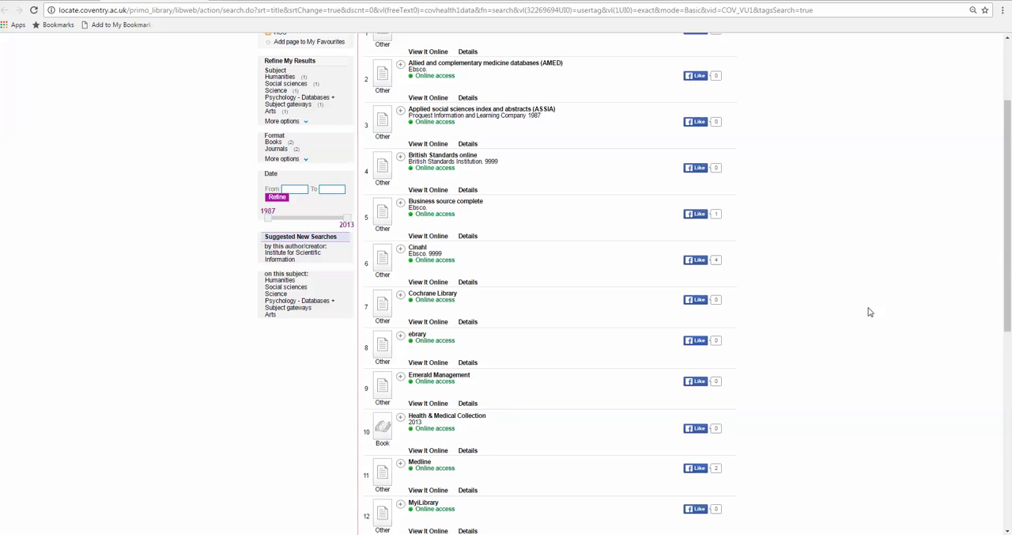
left_click(428, 282)
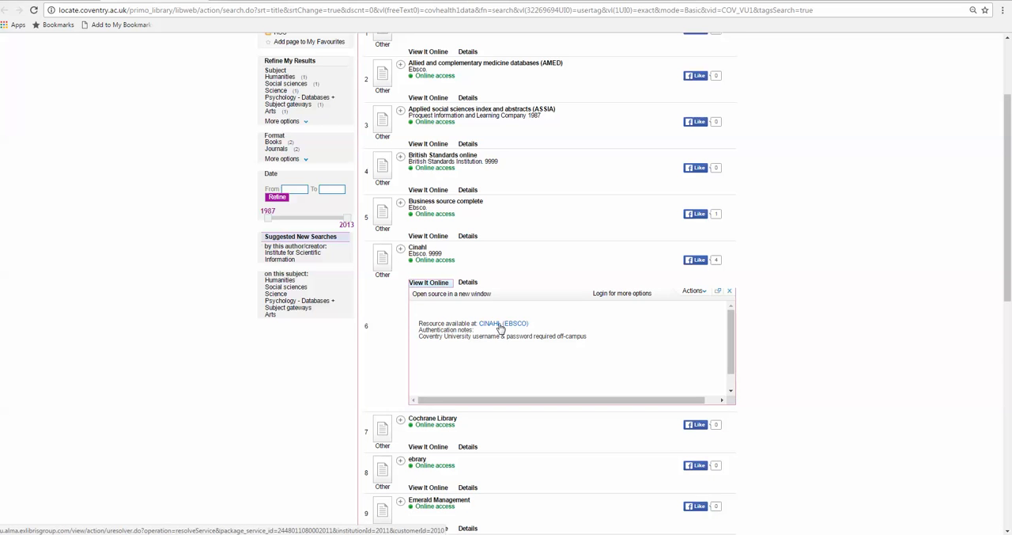
left_click(501, 324)
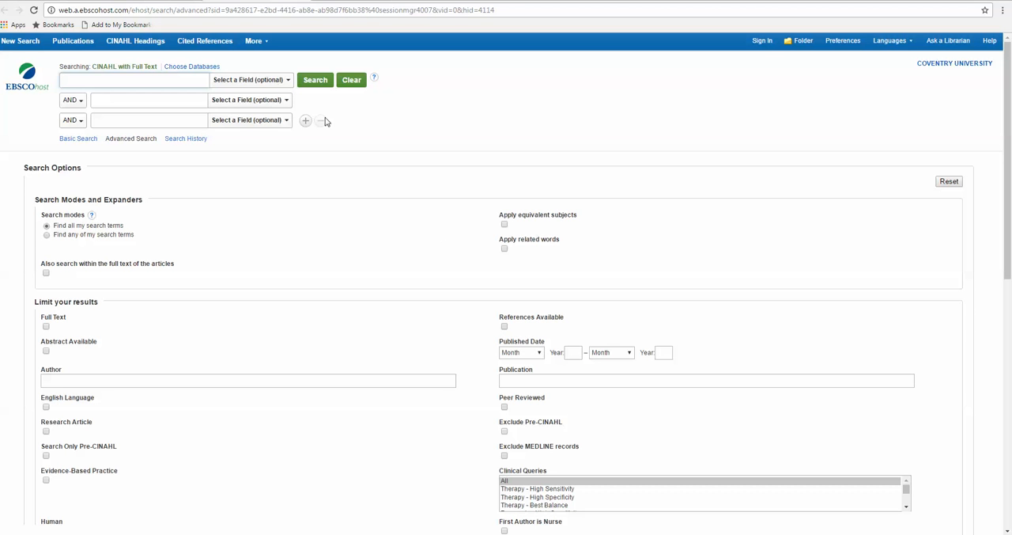
Step: Look up cancer in the CINAHL Headings and open the tree view of the suggested heading Neoplasms
left_click(135, 43)
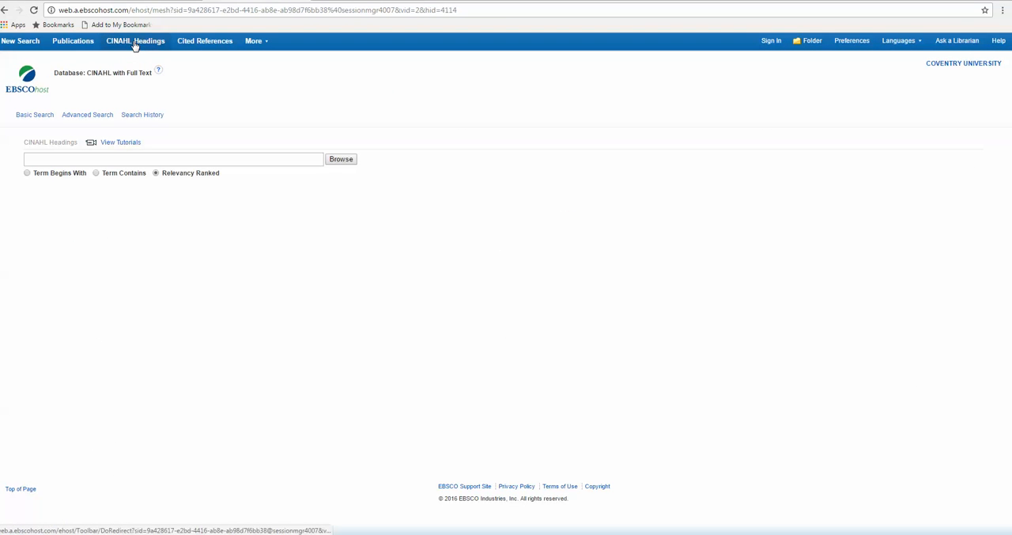
left_click(116, 161)
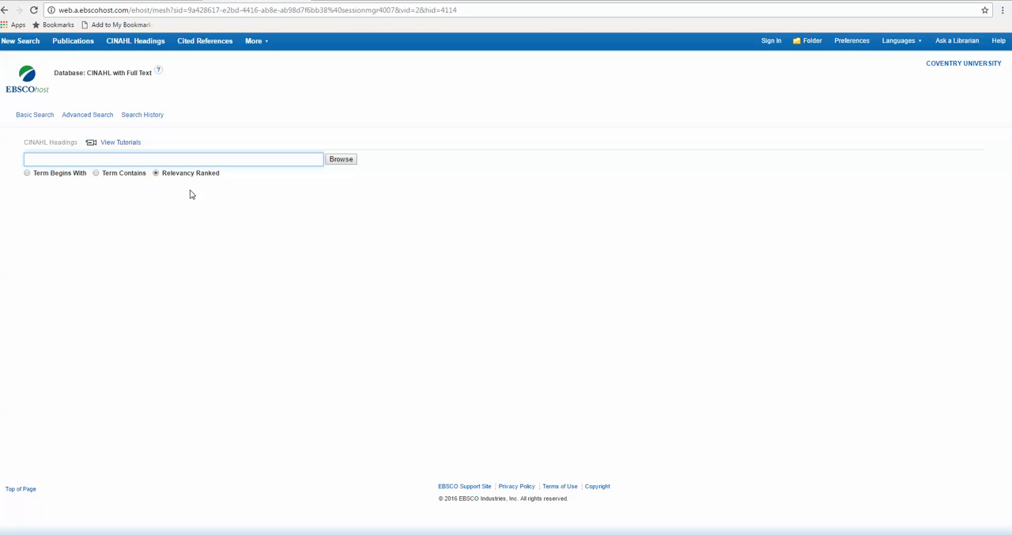
type("cancer")
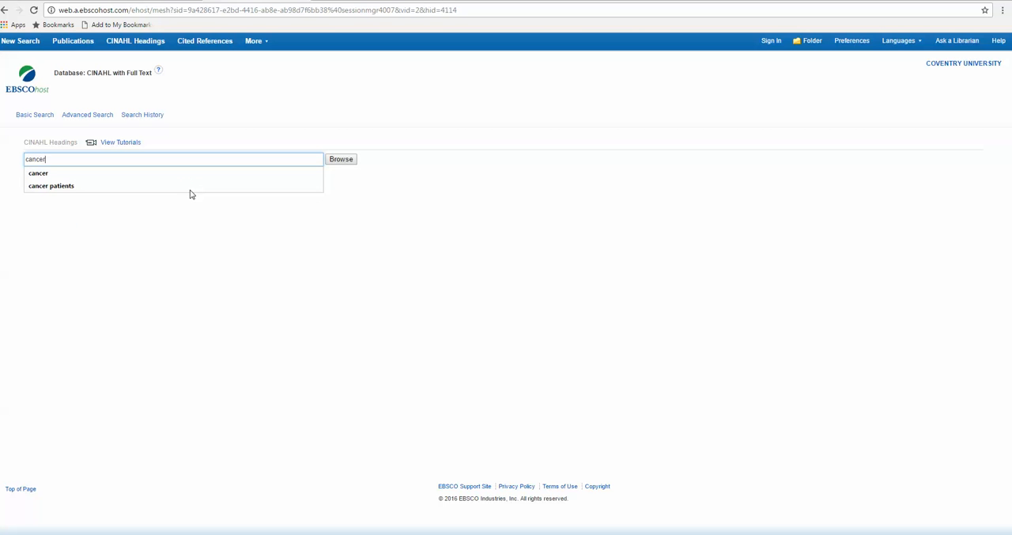
left_click(343, 159)
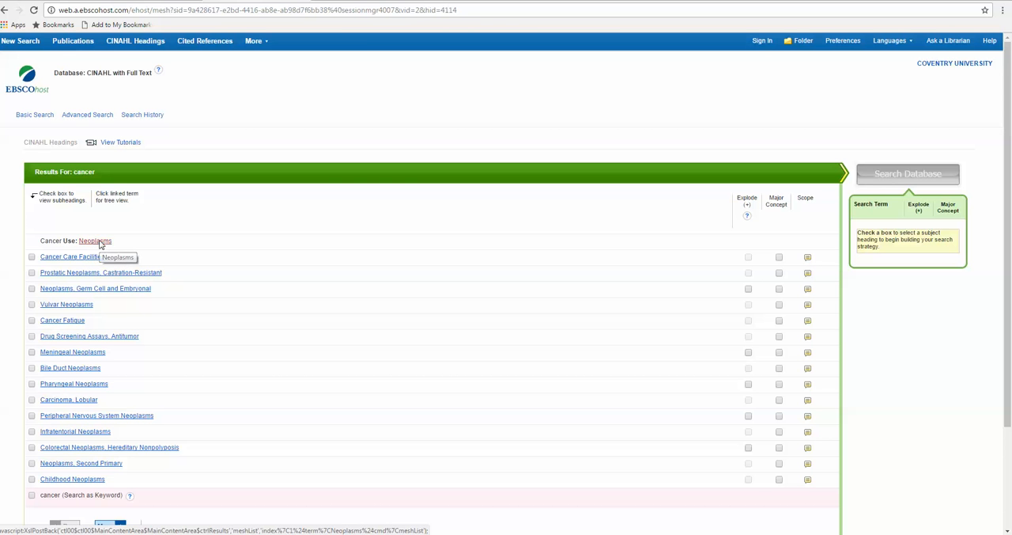
left_click(98, 241)
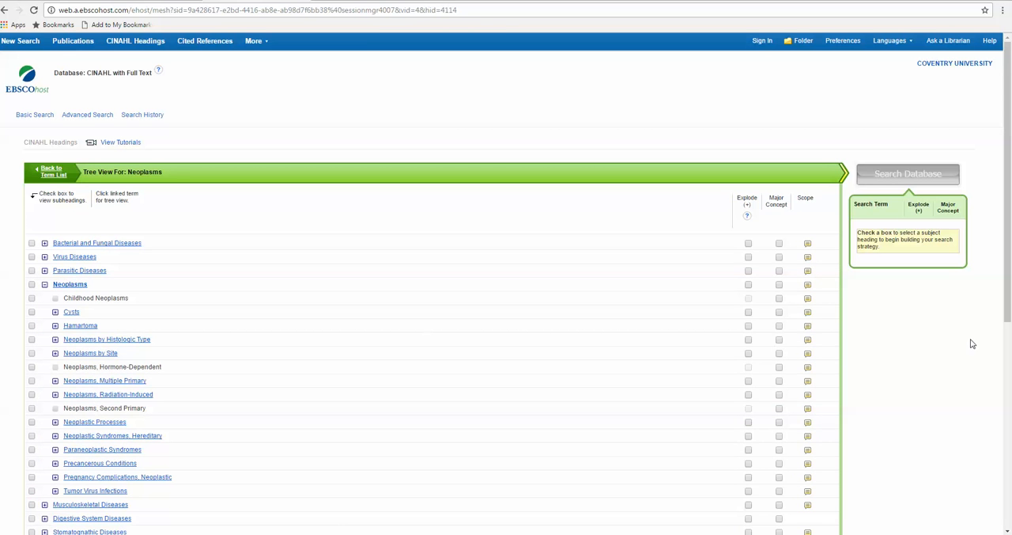
Step: Select Childhood Neoplasms as a major concept with all subheadings included and search the database for it
left_click_drag(1006, 209, 988, 288)
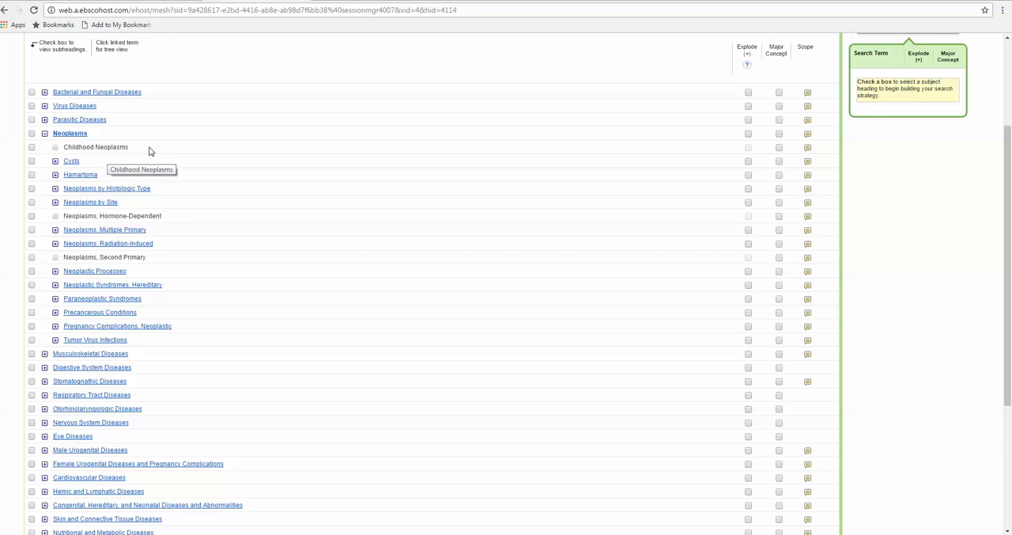
left_click(778, 149)
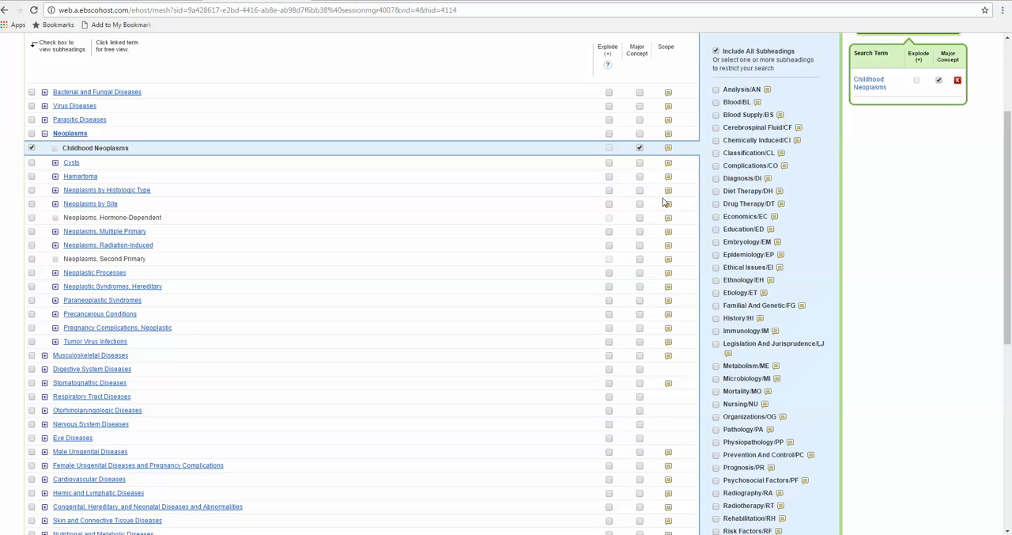
scroll(1009, 219, "up", 2)
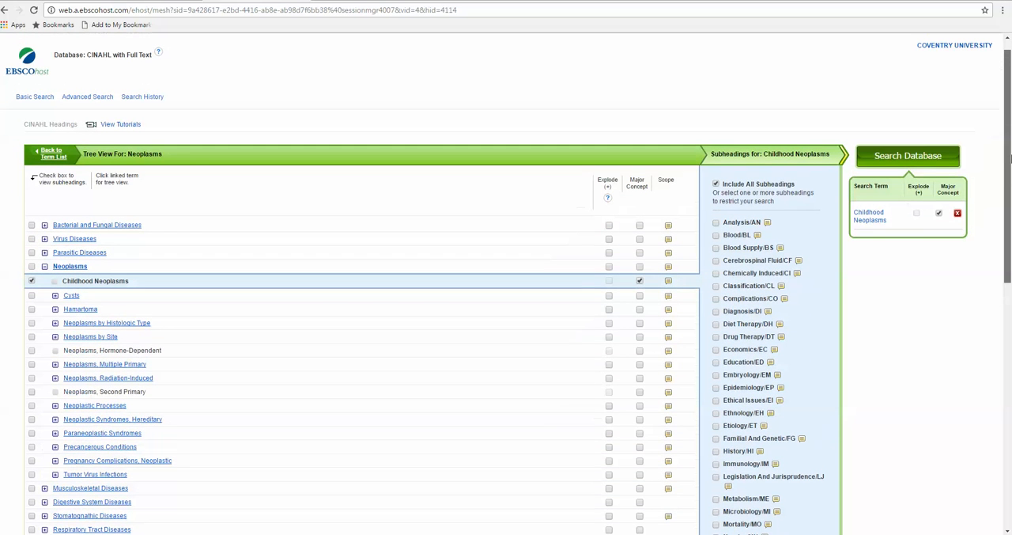
left_click(908, 156)
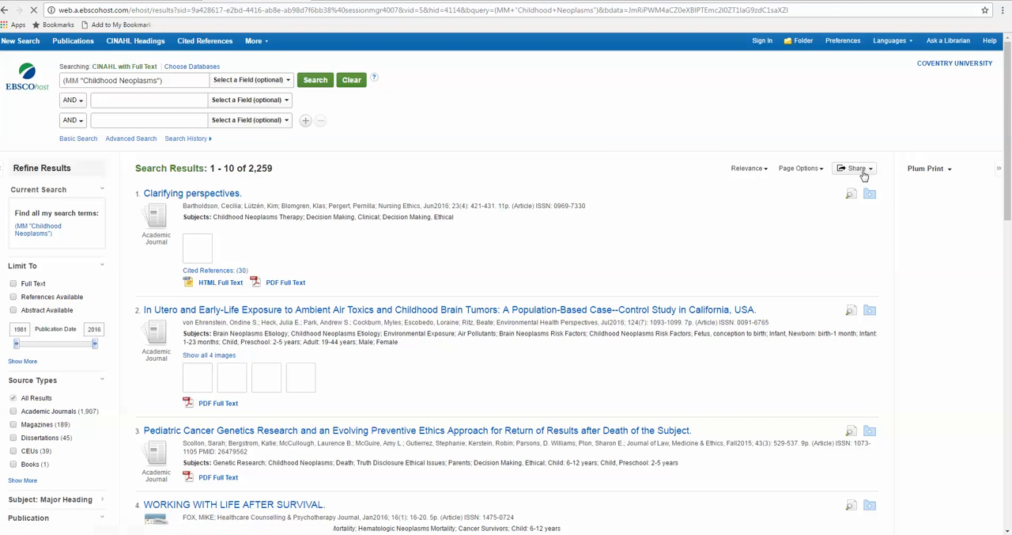
Step: Return to the CINAHL Headings, look up neoplasms and open the Neoplasms tree view
left_click(139, 41)
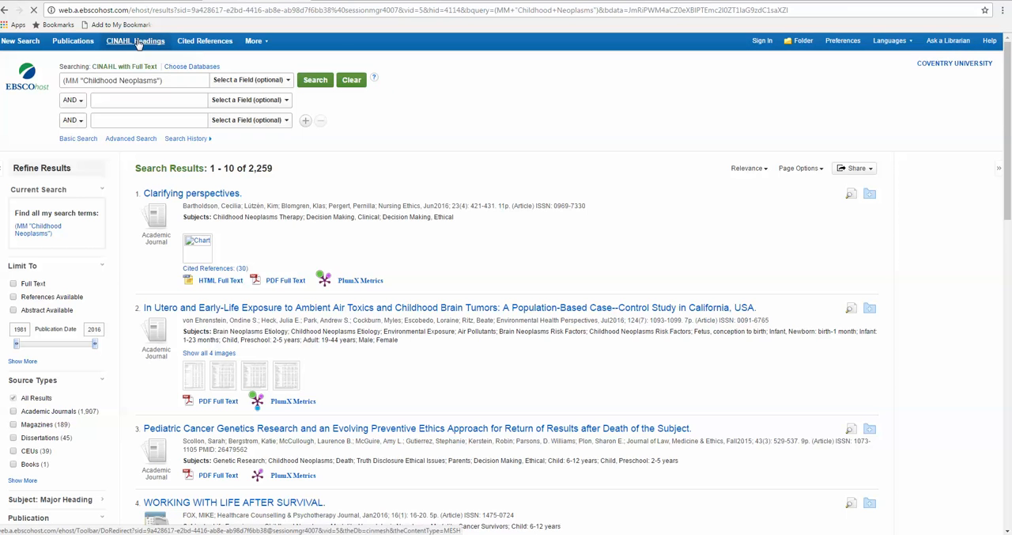
left_click(113, 159)
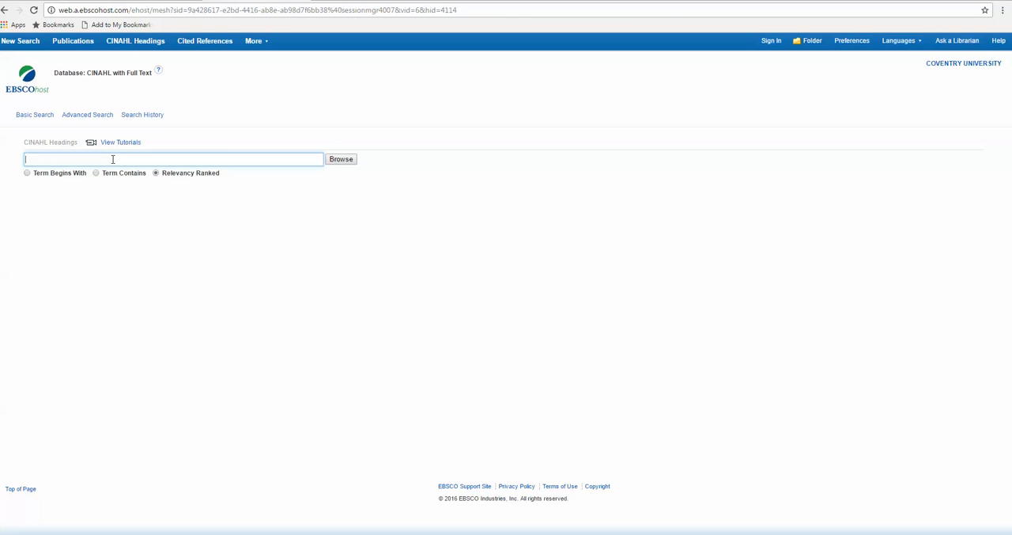
type("neoplasms")
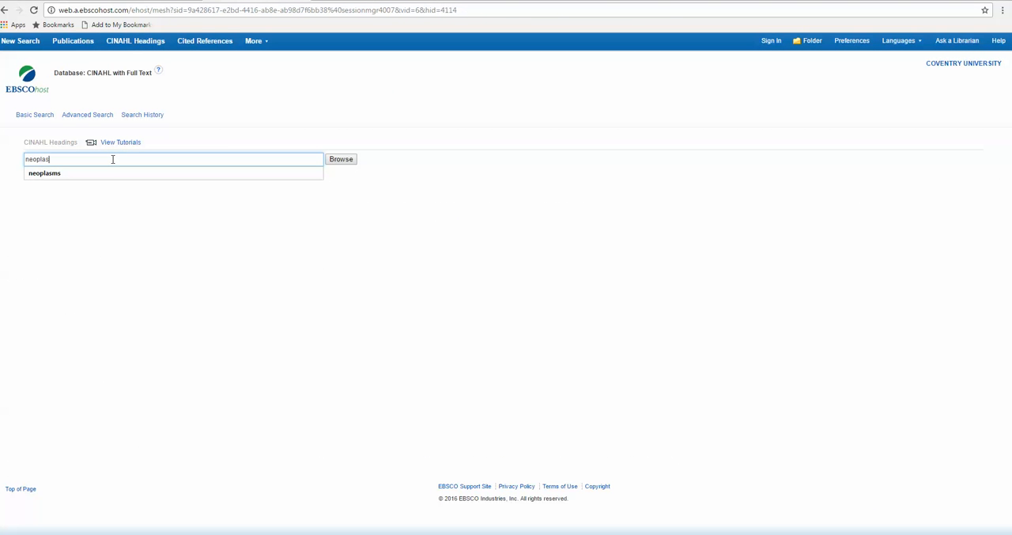
left_click(335, 161)
left_click(335, 161)
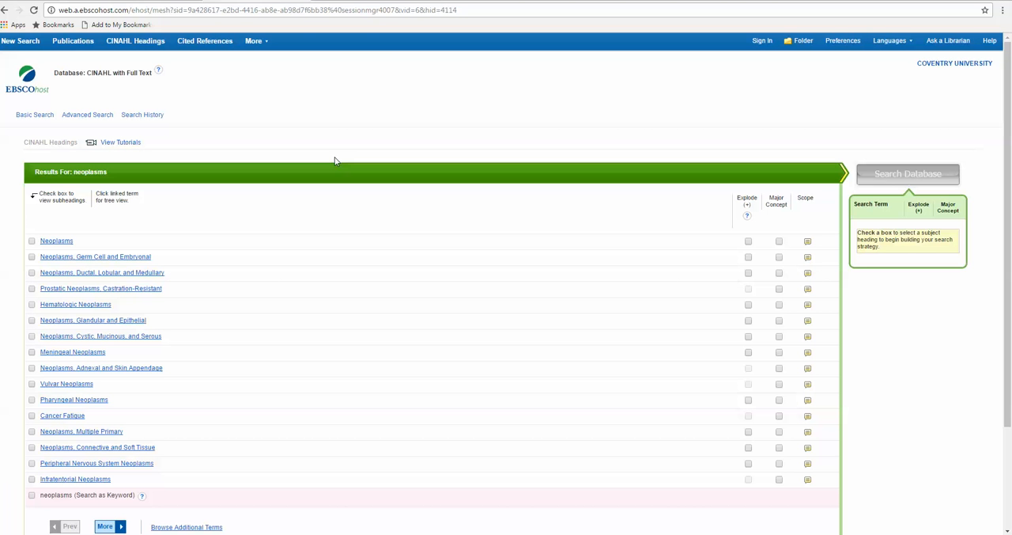
left_click(63, 243)
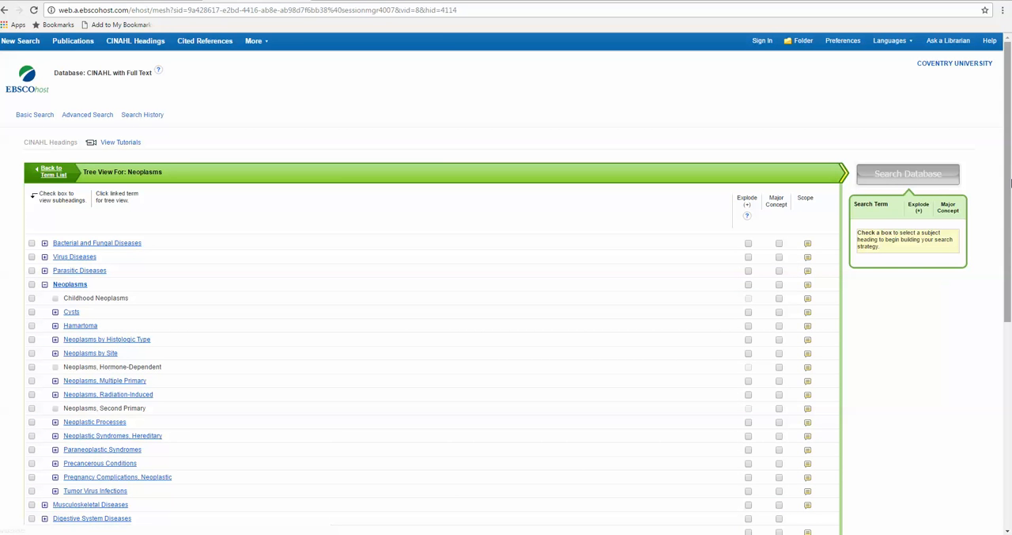
Step: Explode the Neoplasms heading, mark it as a major concept and search the database for it
left_click_drag(1007, 186, 999, 231)
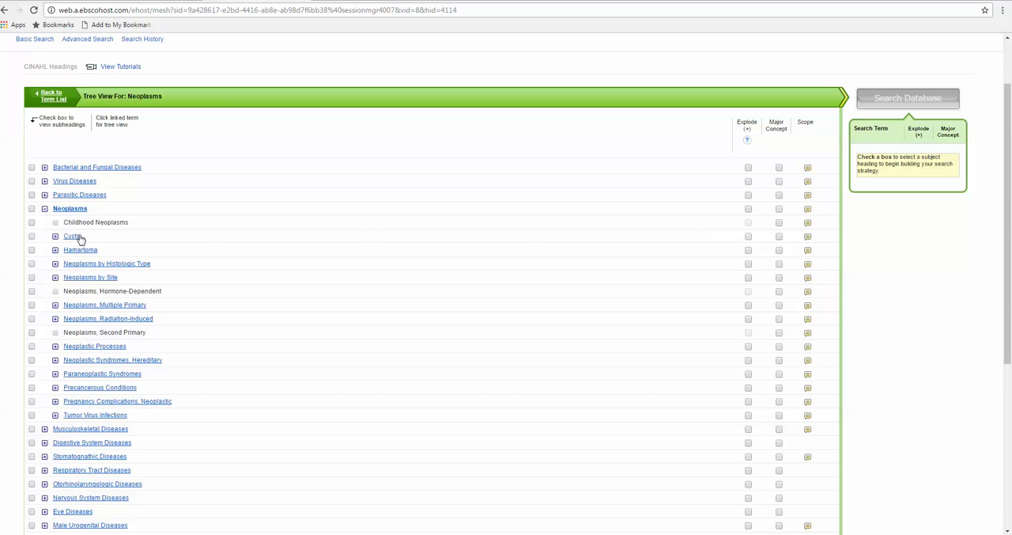
left_click(748, 210)
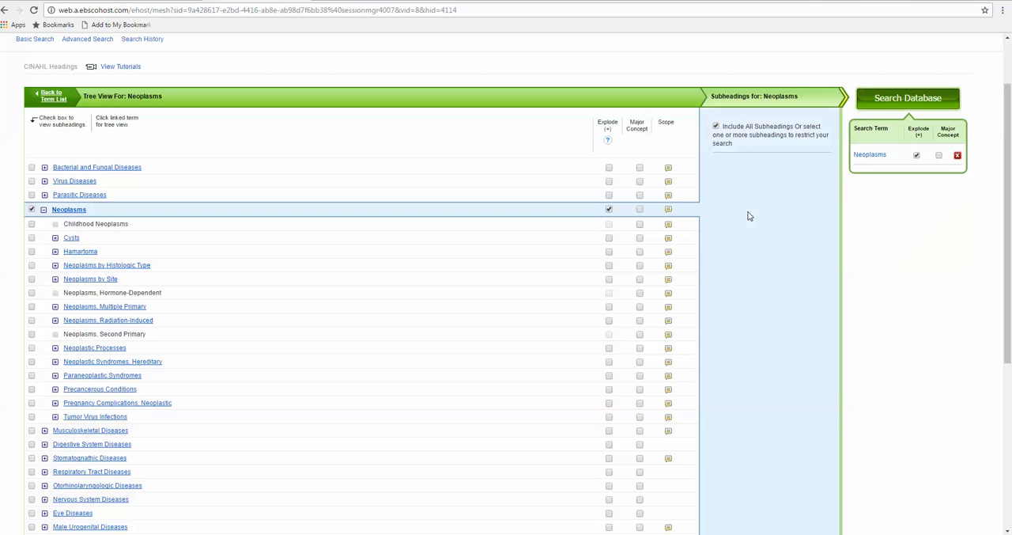
left_click(640, 211)
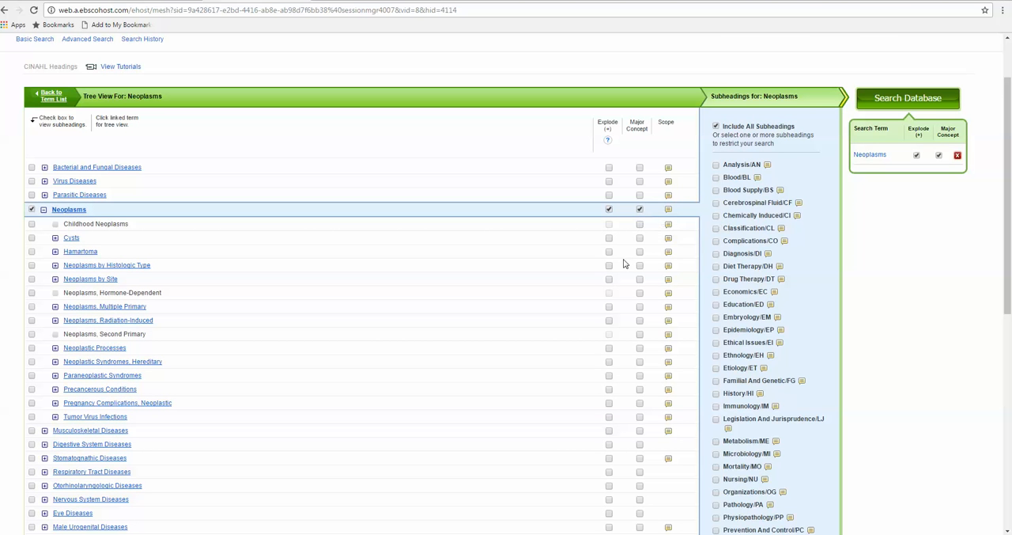
left_click(906, 98)
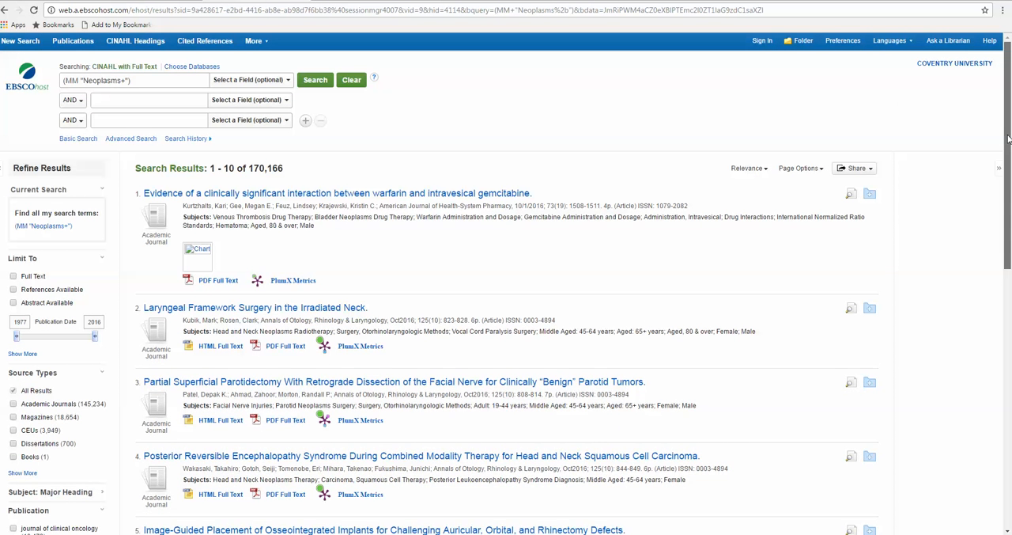
Step: Limit the Neoplasms search results to the age group Adolescent: 13-18 years
left_click_drag(1009, 143, 1008, 150)
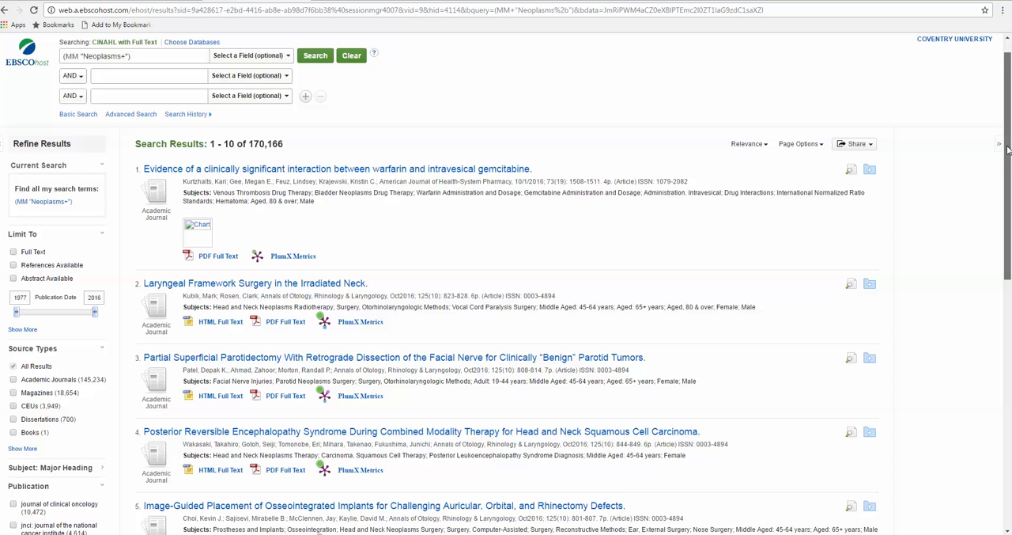
scroll(722, 255, "down", 2)
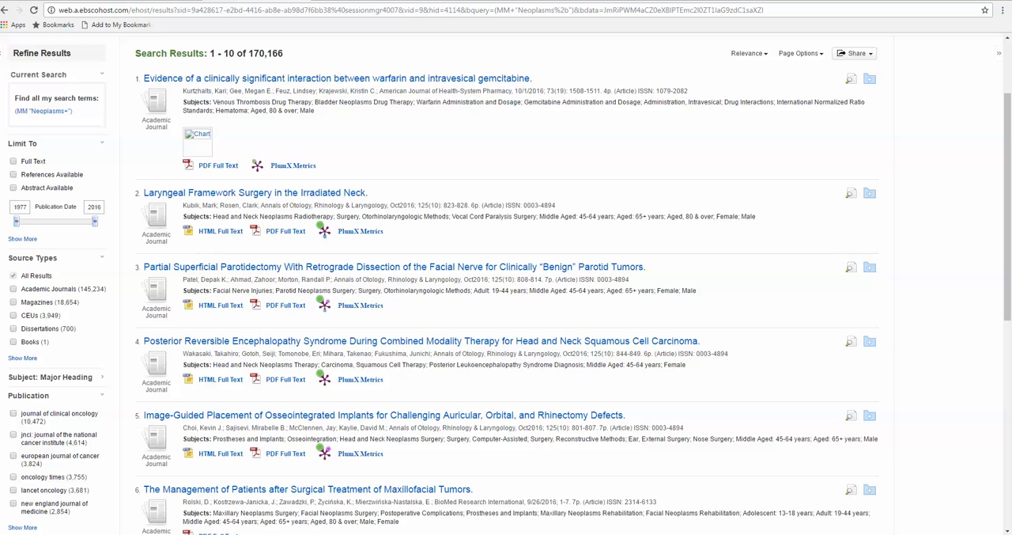
left_click(22, 240)
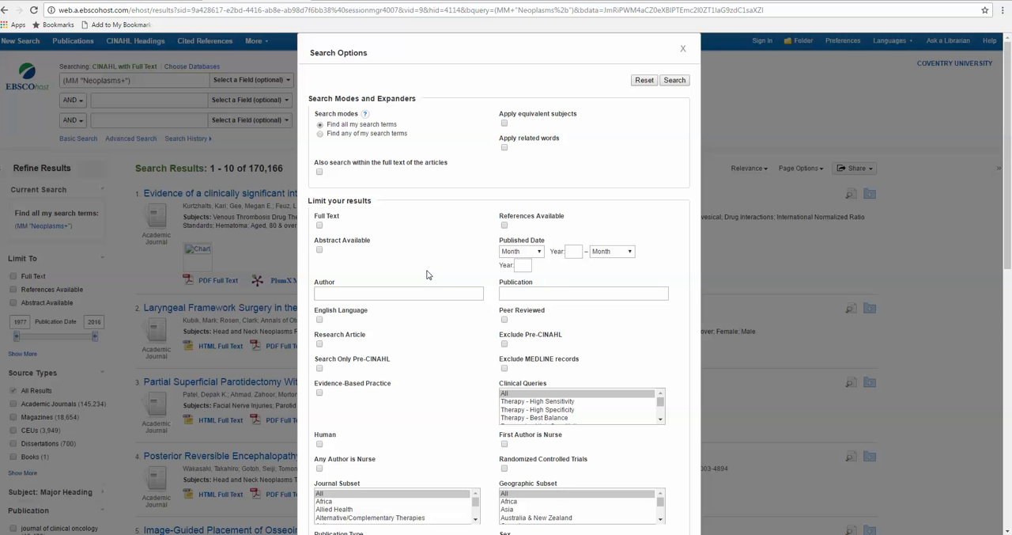
left_click_drag(1007, 231, 977, 379)
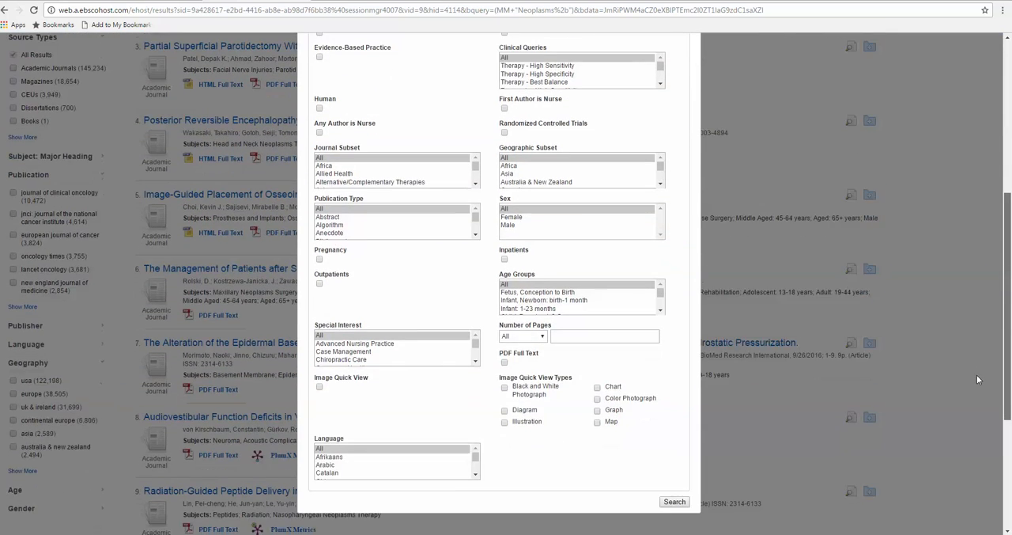
left_click(662, 312)
left_click(662, 312)
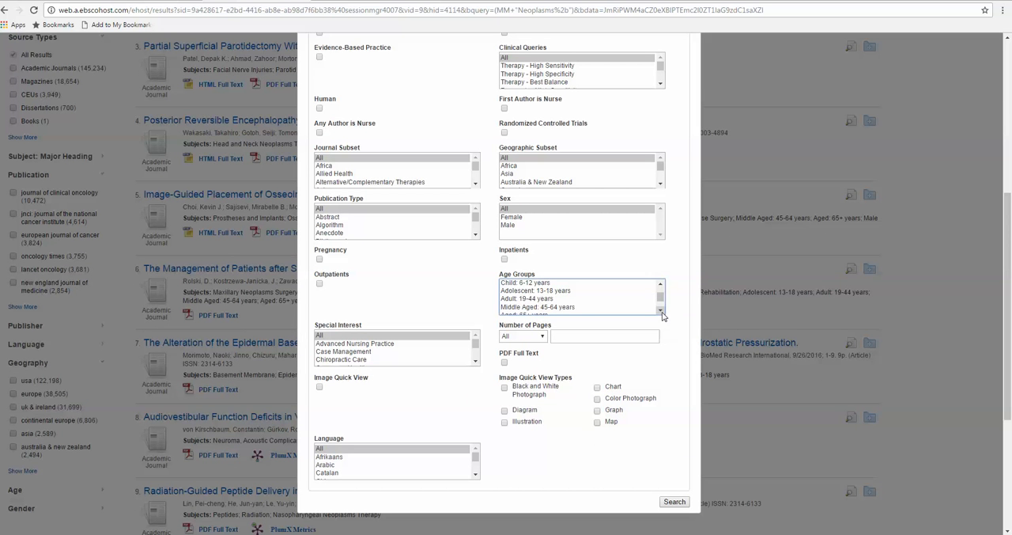
left_click(518, 291)
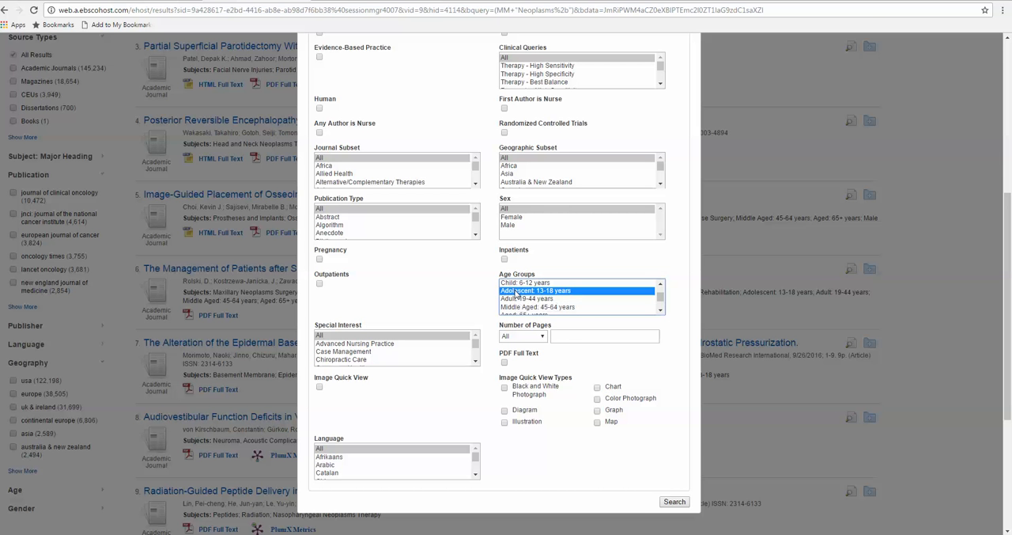
left_click(674, 502)
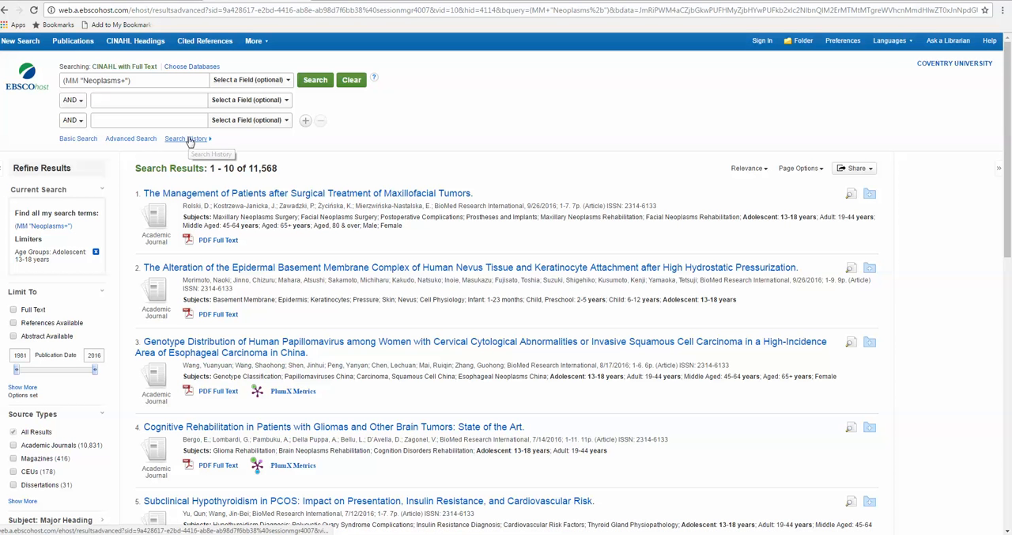
Step: Clear the current search terms and combine searches S1 and S3 from the search history with OR
left_click(189, 139)
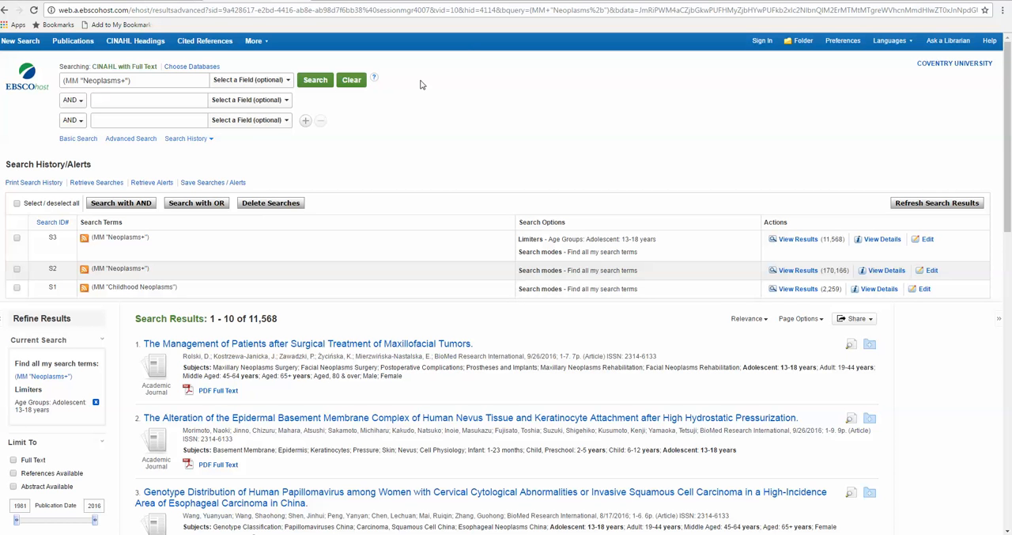
left_click(352, 80)
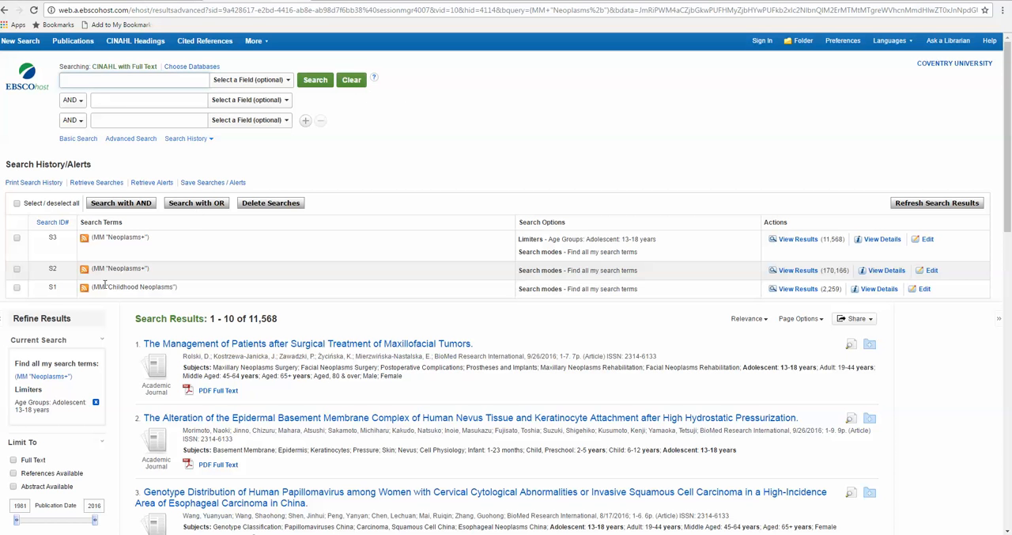
left_click(18, 289)
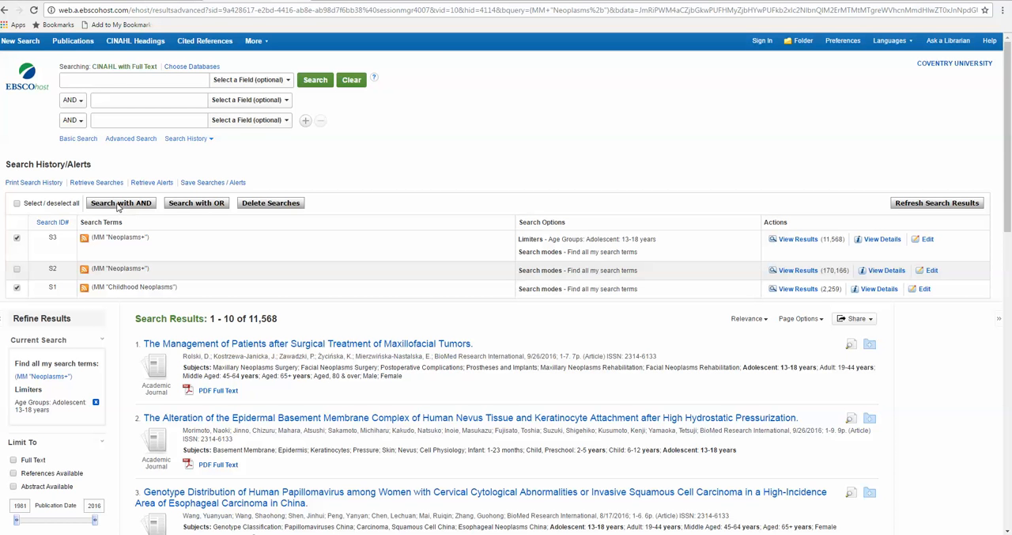
left_click(204, 203)
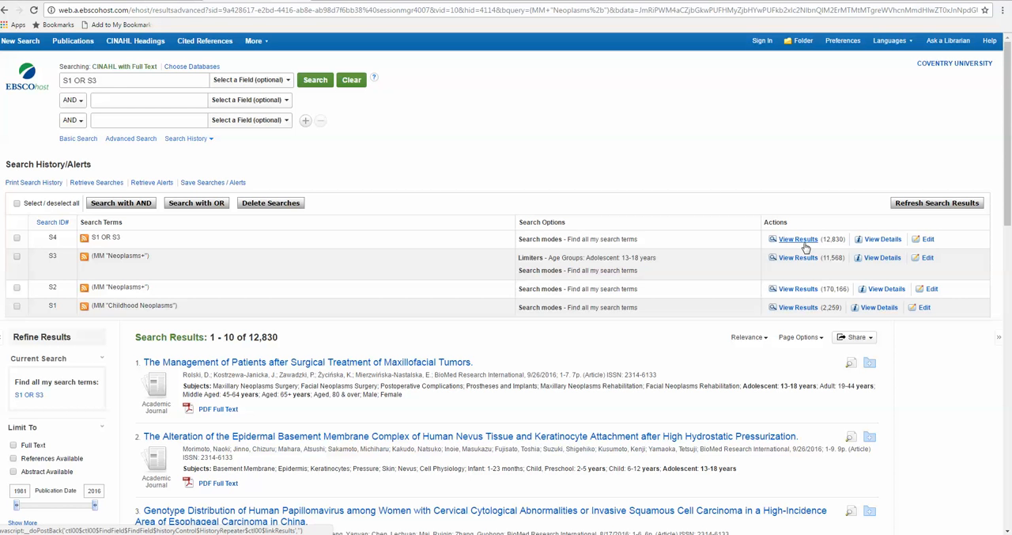
Step: Return to the CINAHL Headings, look up patient professional relations and open the Professional-Patient Relations tree view
left_click(139, 45)
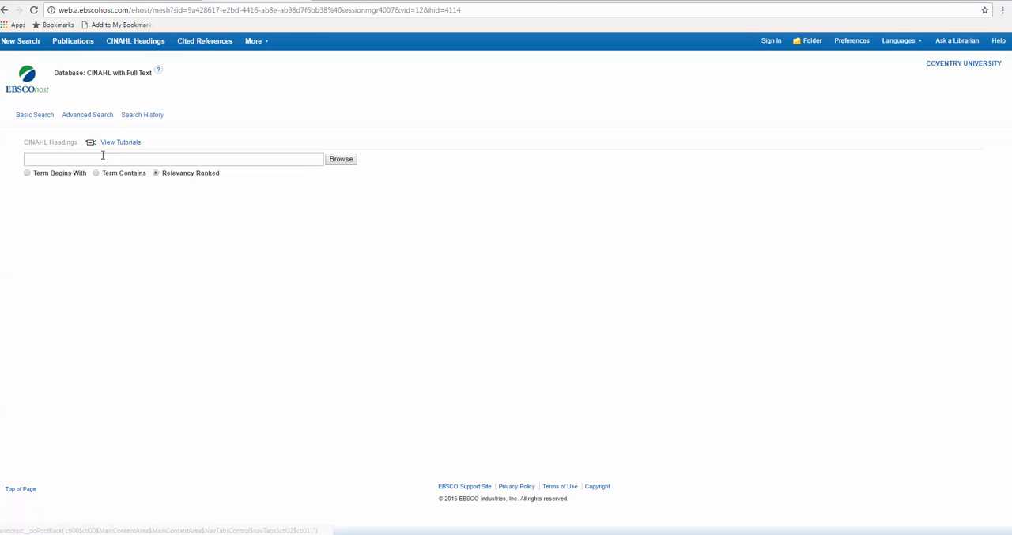
left_click(98, 160)
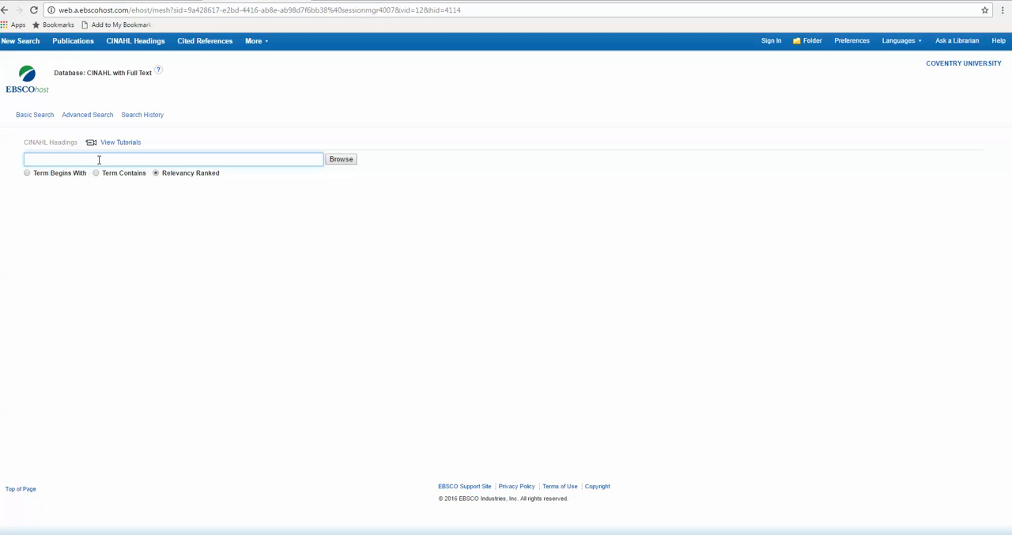
type("patient")
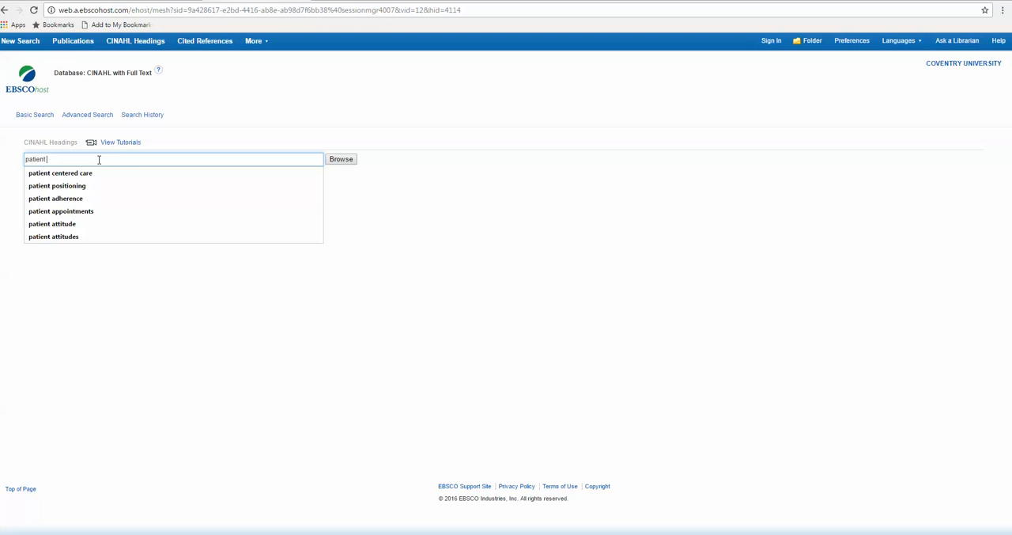
type(" professio")
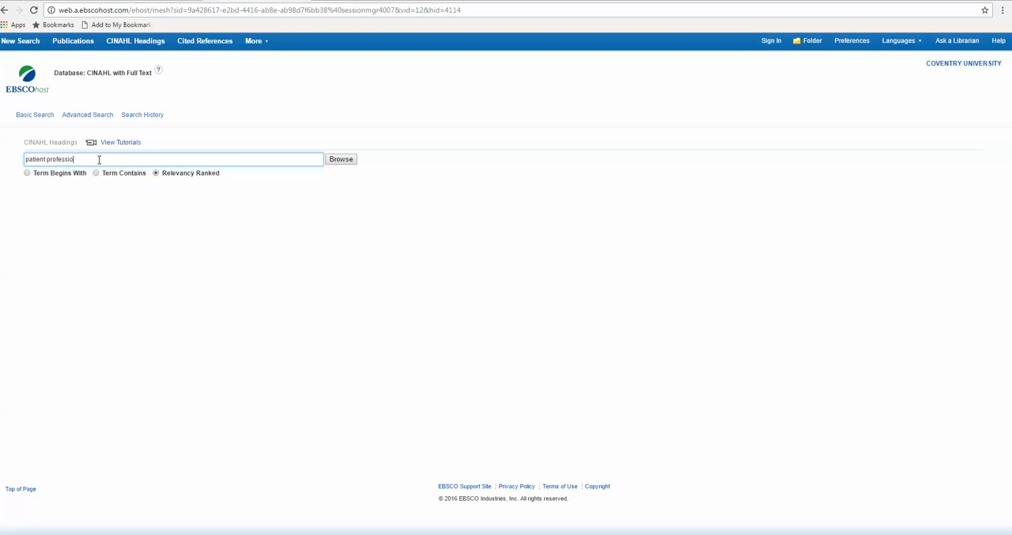
type("nal relations")
left_click(342, 161)
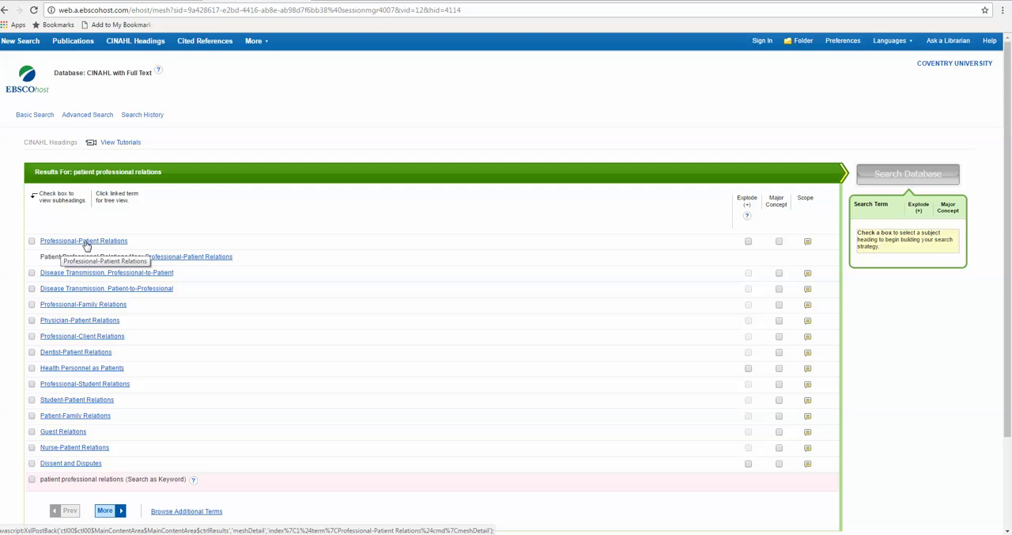
left_click(87, 245)
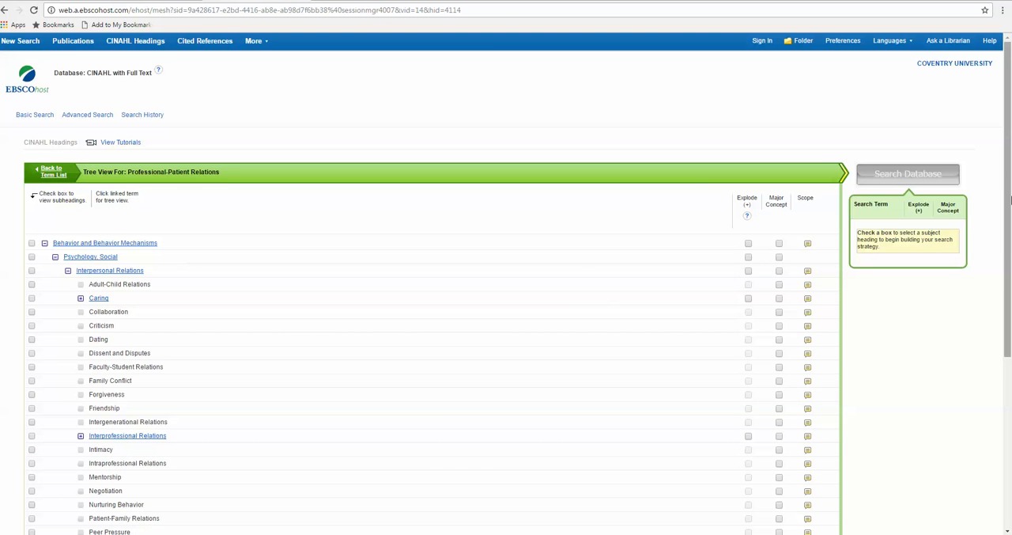
Step: Select Professional-Patient Relations and Nurse-Patient Relations as major concepts and search the database for either heading
left_click_drag(1006, 166, 1003, 344)
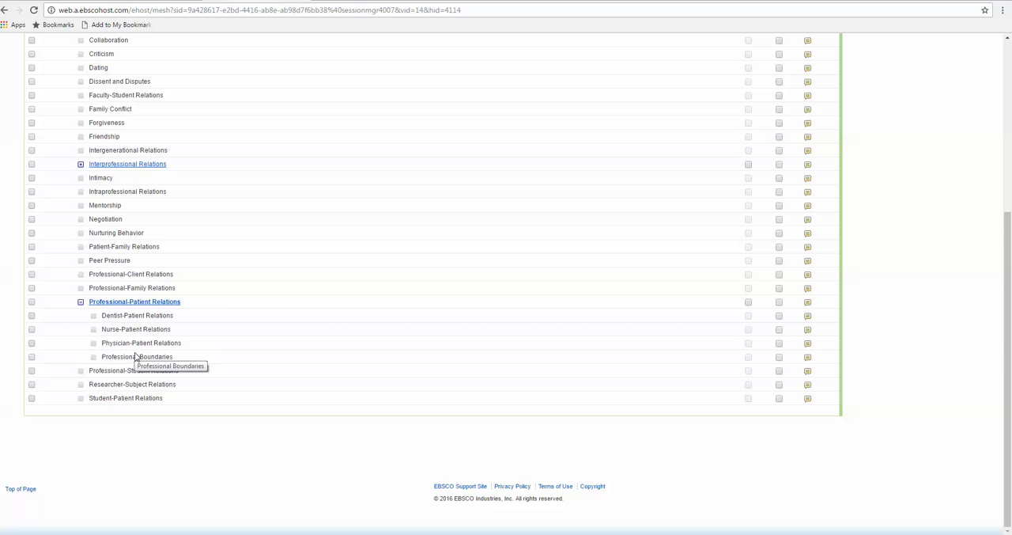
left_click(779, 303)
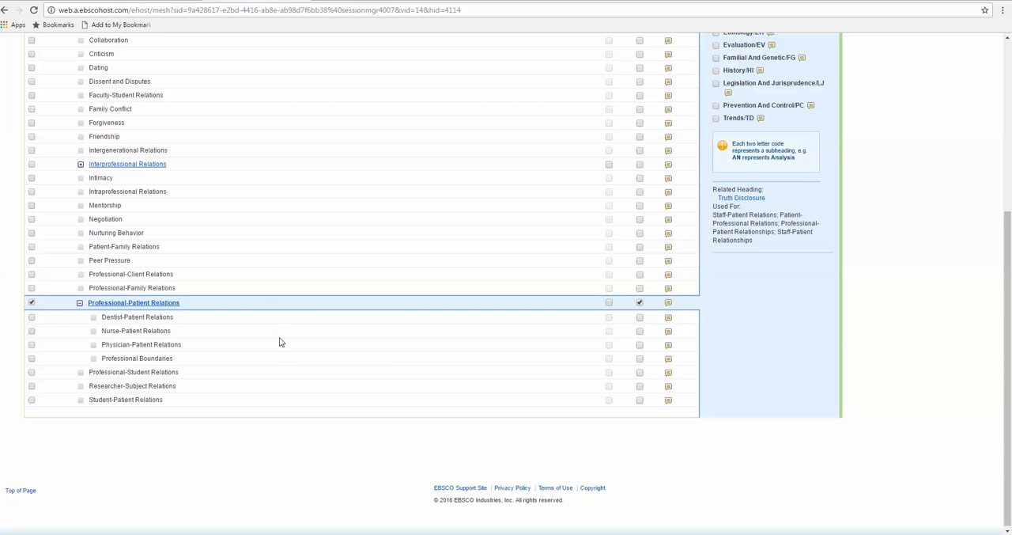
left_click(640, 331)
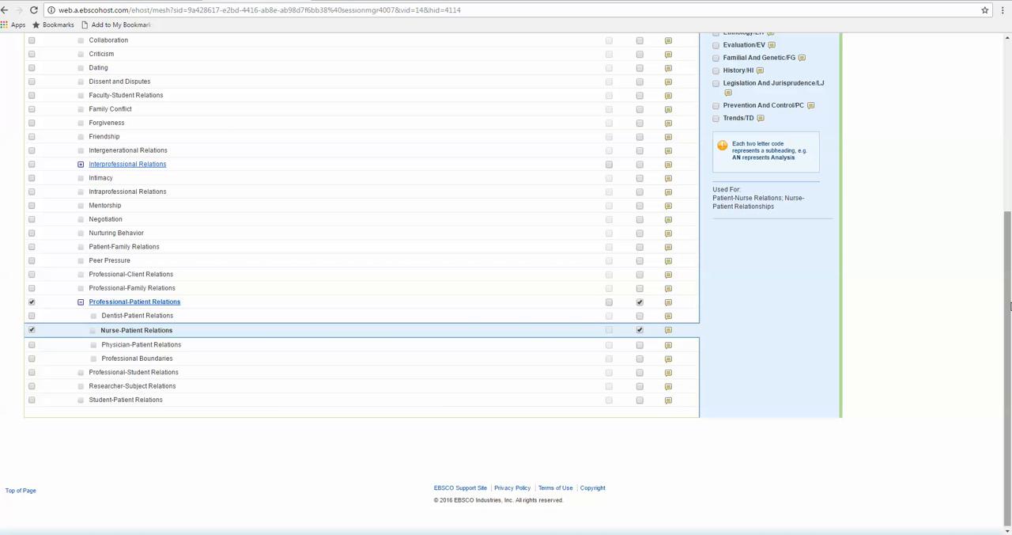
left_click_drag(1010, 307, 1010, 136)
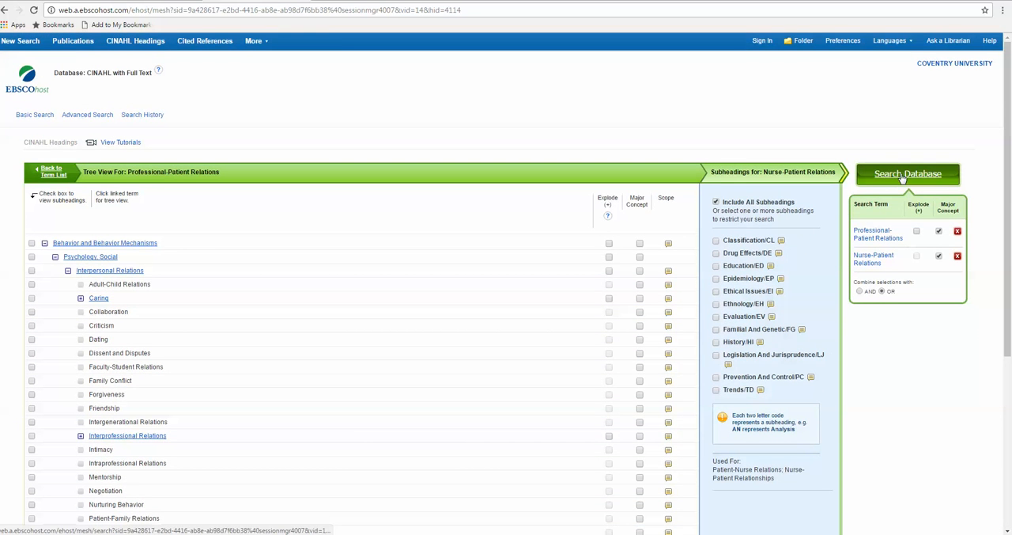
left_click(901, 177)
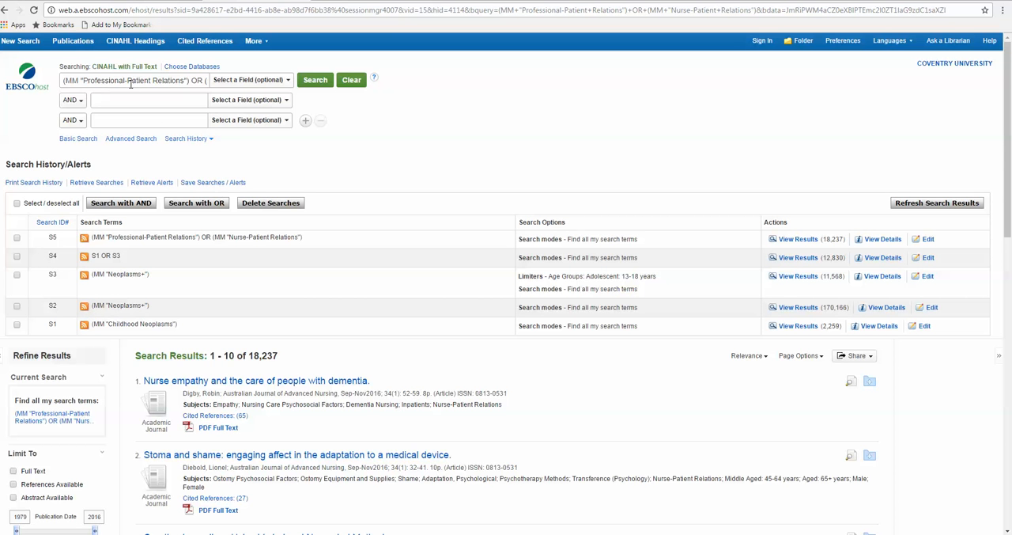
Step: Clear the current search terms and combine searches S4 and S5 from the search history with AND
left_click(352, 80)
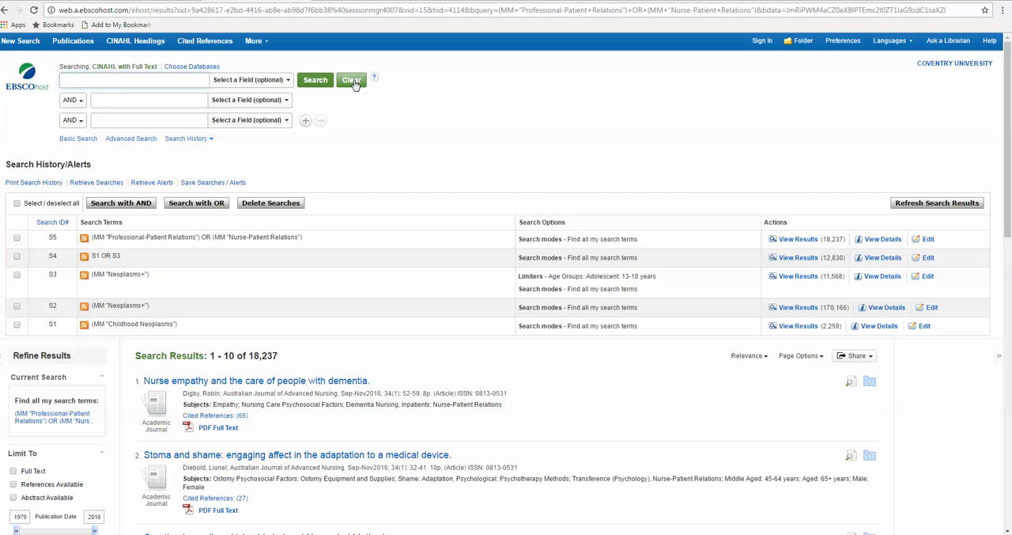
left_click(17, 257)
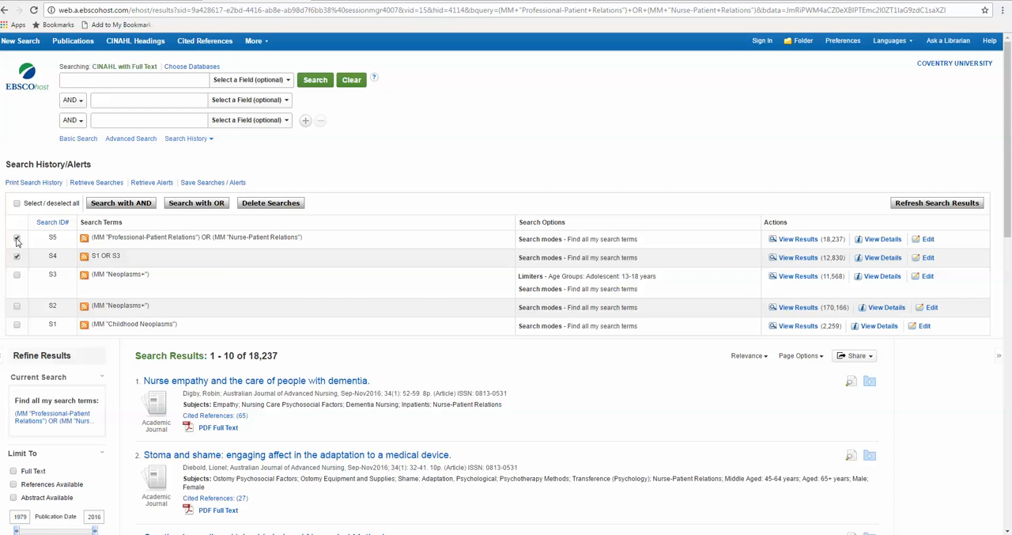
left_click(16, 238)
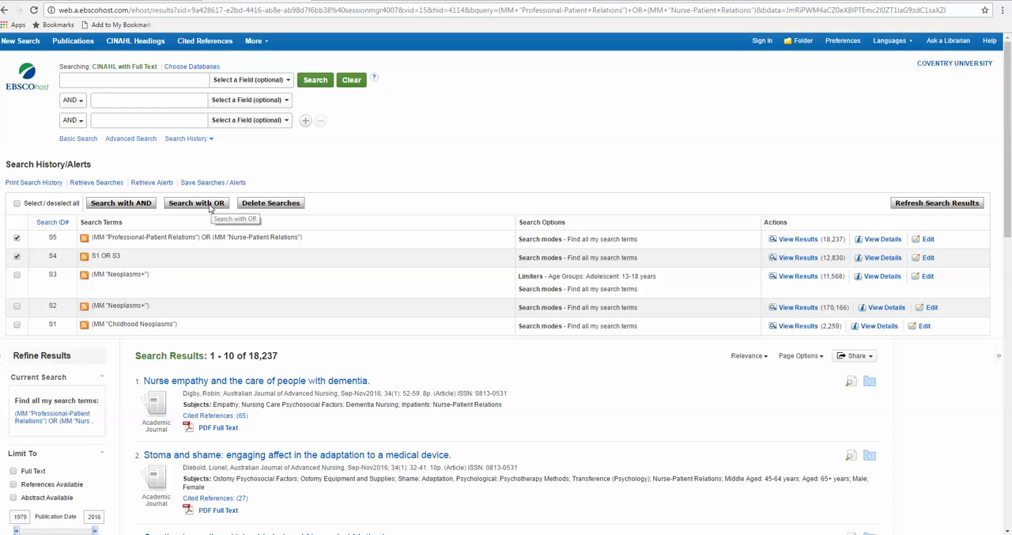
left_click(124, 204)
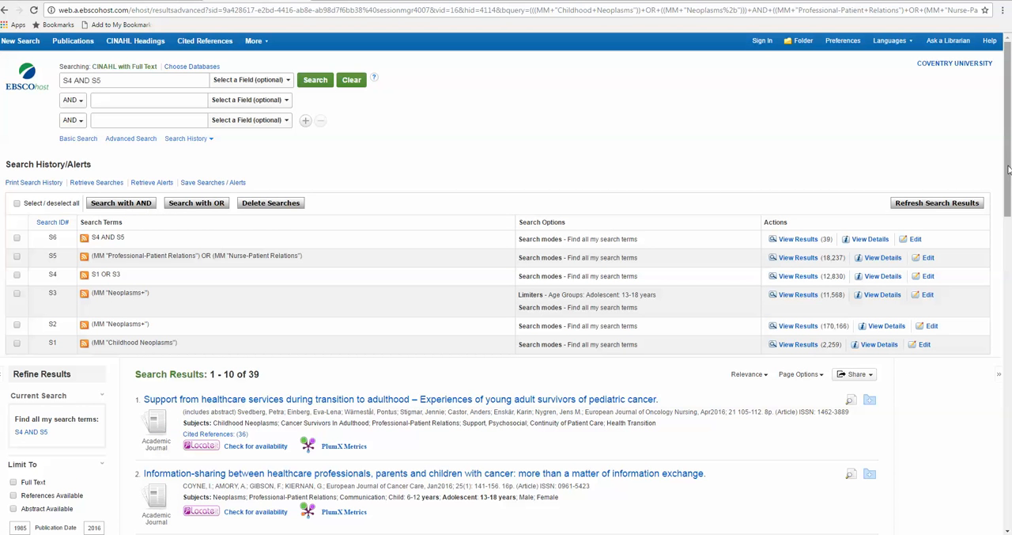
Step: Browse to page 2 of the combined results and check availability of "Working in collaboration with young people and health professionals" through Locate
left_click_drag(1008, 171, 1000, 238)
mouse_move(997, 251)
left_mouse_down()
mouse_move(1008, 446)
mouse_move(1010, 225)
mouse_move(1010, 247)
left_mouse_up()
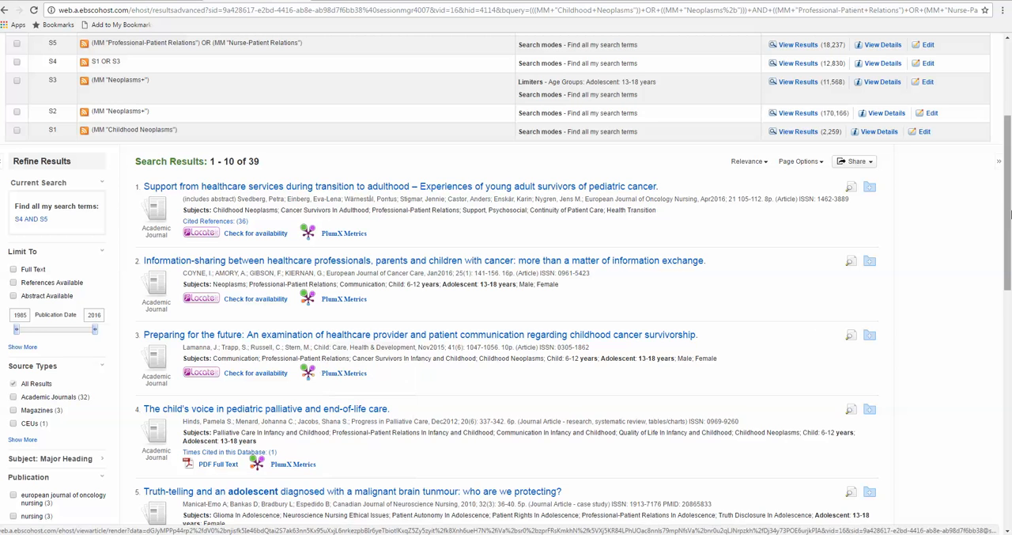
left_click_drag(1007, 208, 993, 443)
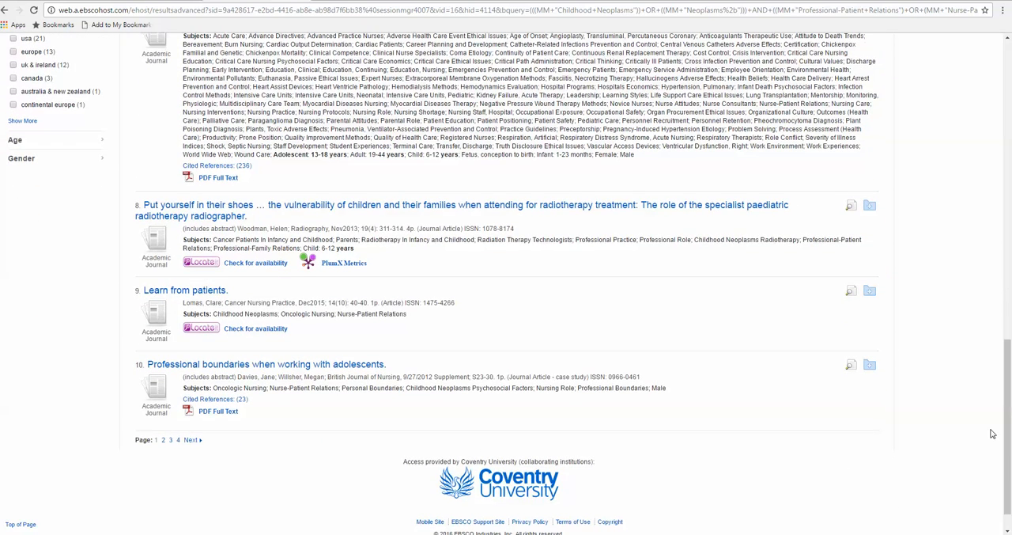
left_click(163, 439)
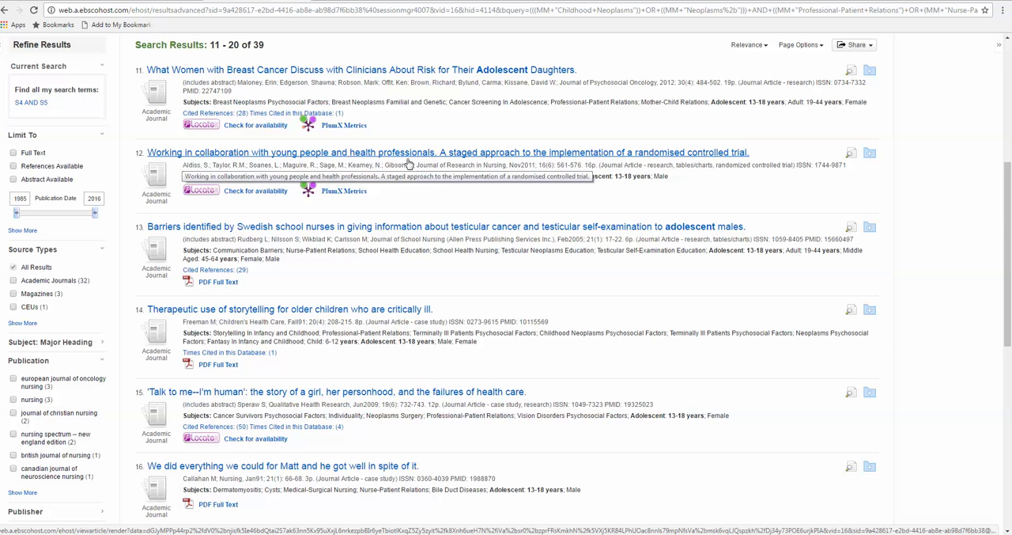
left_click(208, 192)
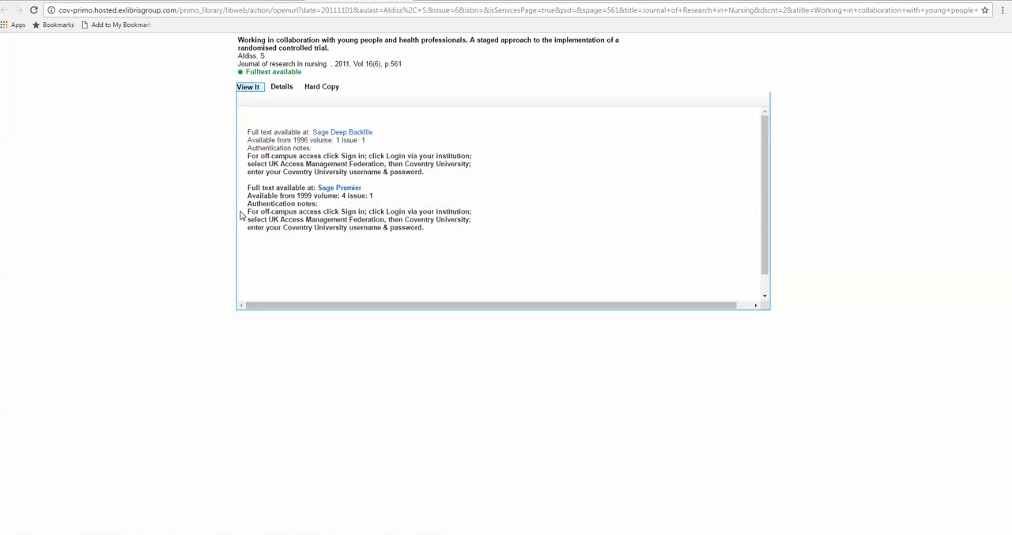
Step: Highlight the off-campus access notes for Sage Premier, follow that source to the article and open its full-text PDF
left_click_drag(248, 211, 443, 234)
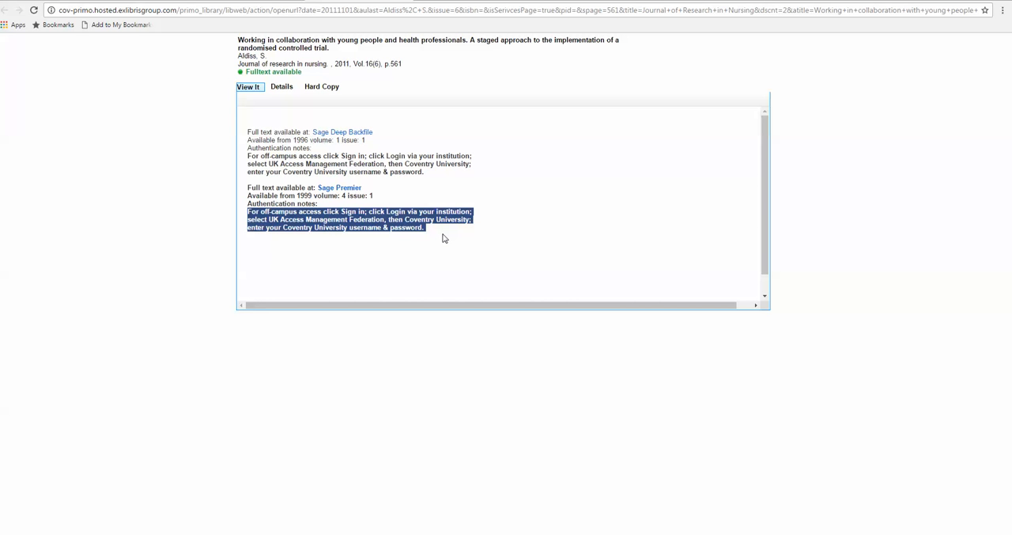
left_click(345, 190)
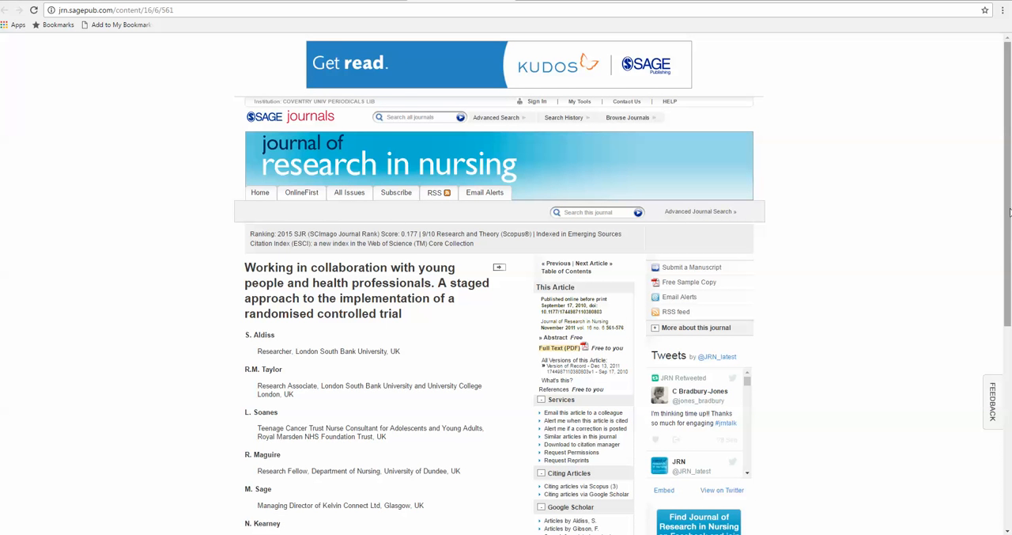
left_click_drag(1008, 212, 998, 333)
scroll(998, 333, "up", 3)
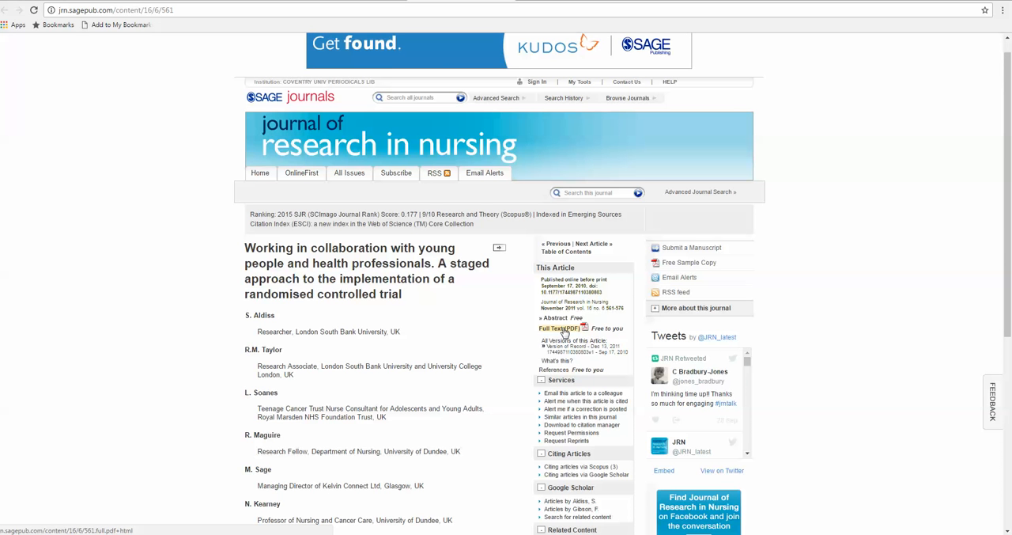
left_click(563, 330)
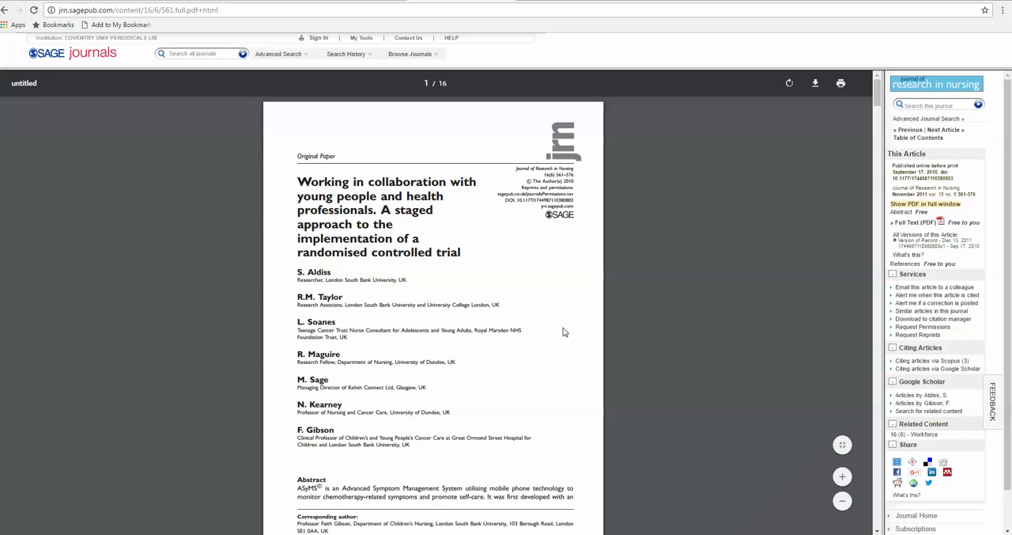
mouse_move(878, 104)
left_mouse_down()
mouse_move(867, 228)
mouse_move(870, 127)
mouse_move(882, 93)
left_mouse_up()
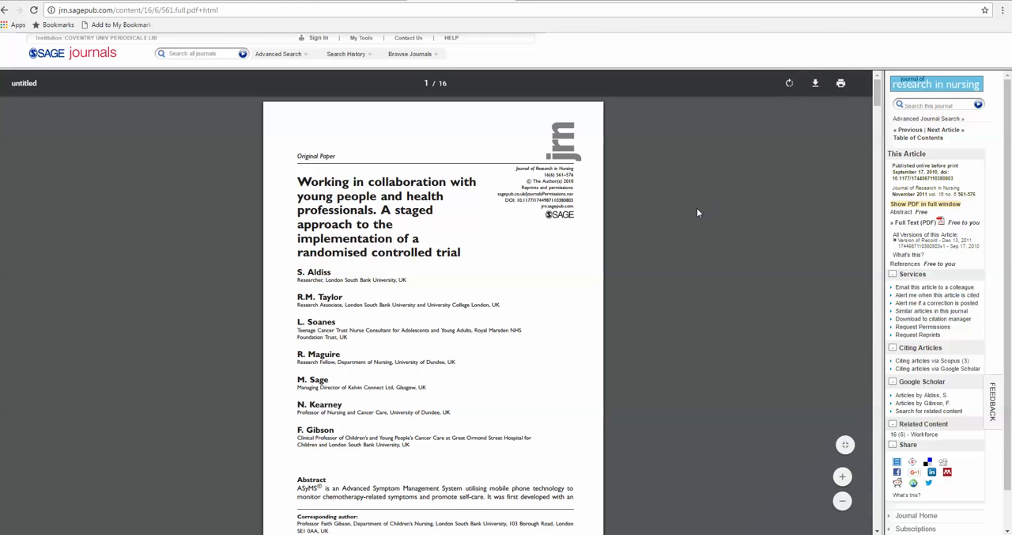